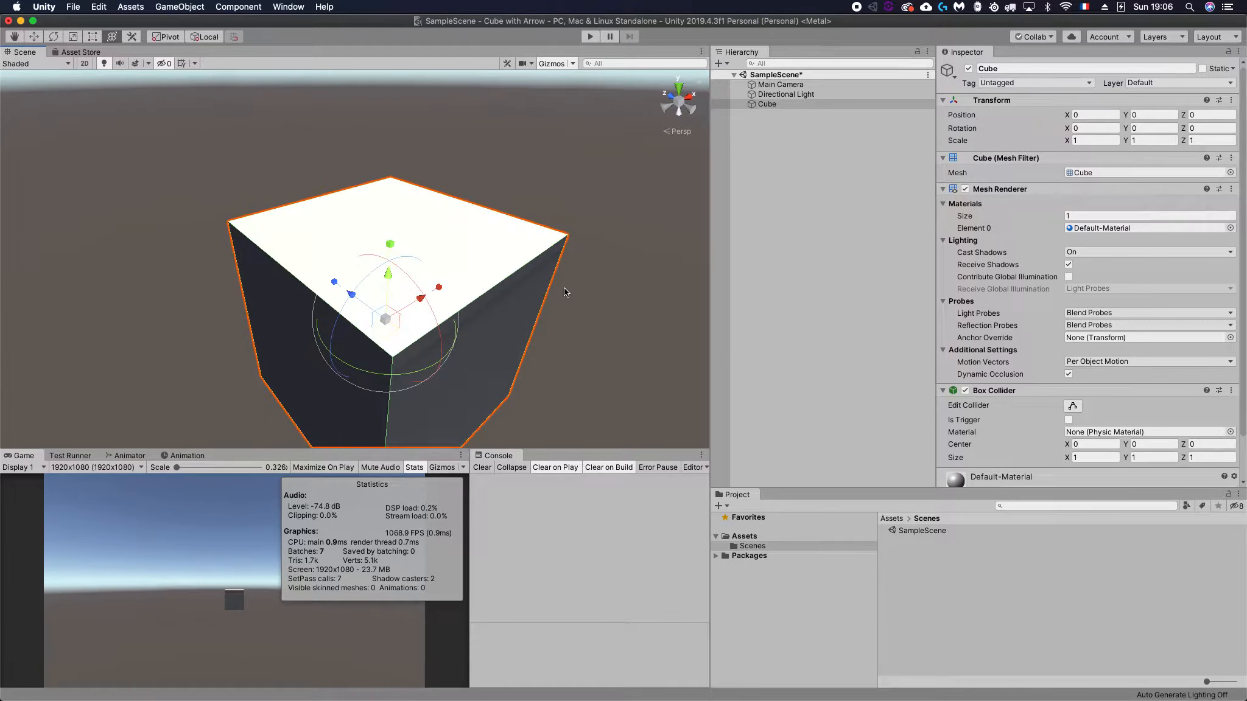
Step: Import the arrow image file up.png into the project's Scenes folder
left_click(959, 592)
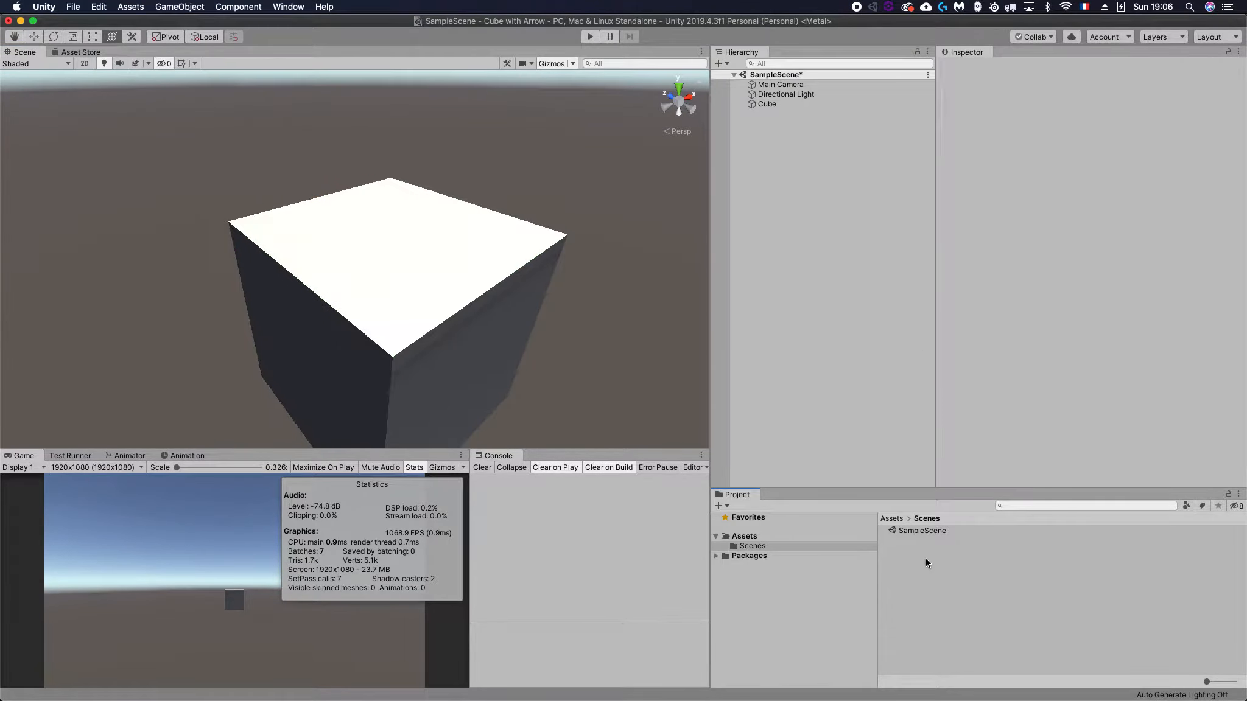
key("super+Tab")
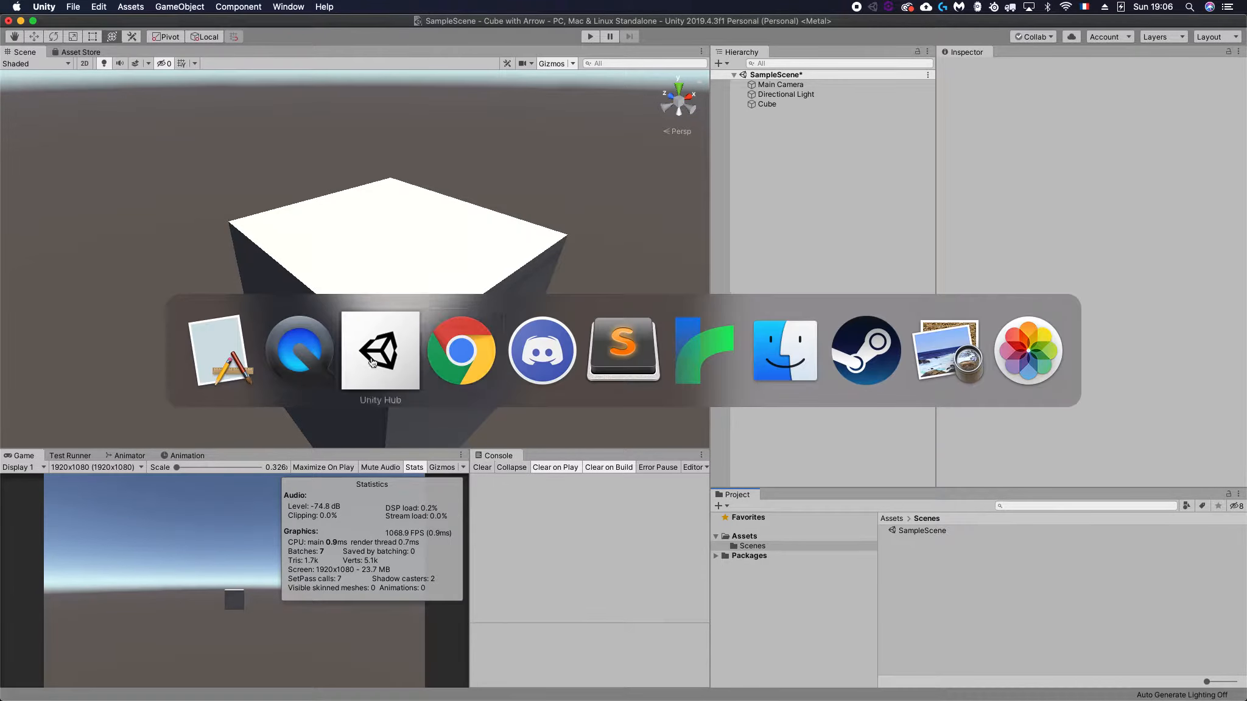
left_click(467, 353)
key("super+Tab")
left_click_drag(32, 686, 893, 540)
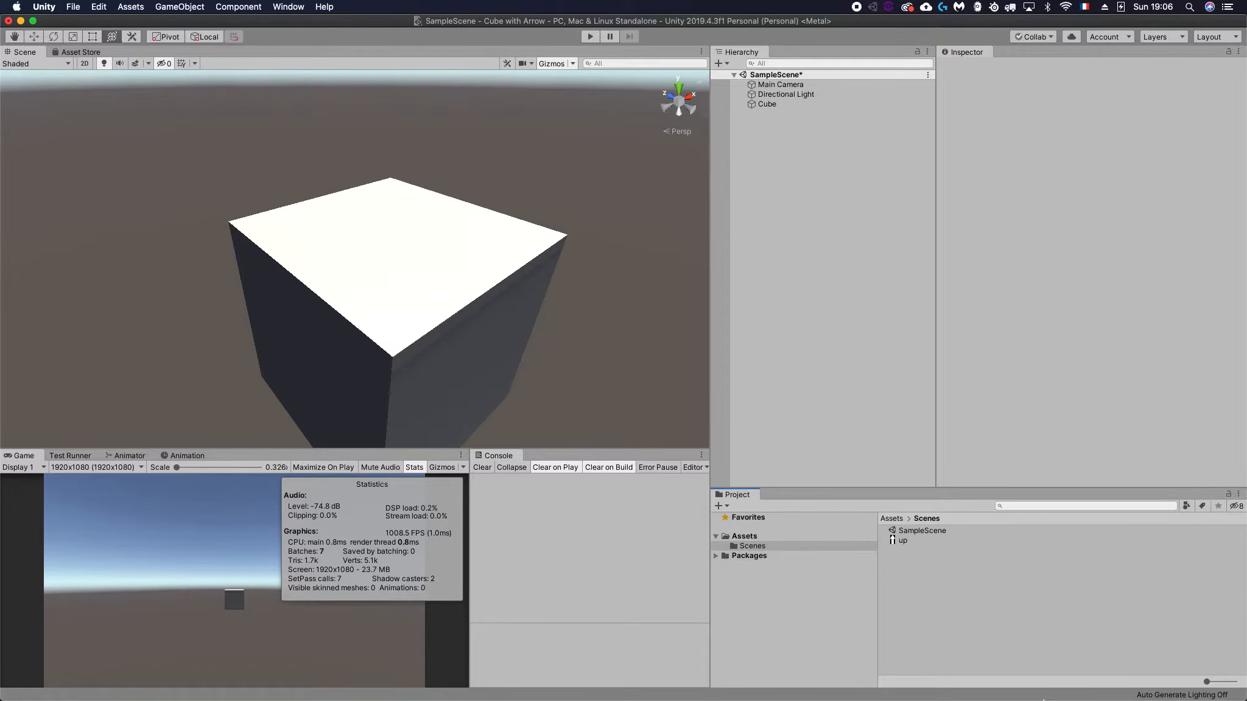
Step: Create a new material named Arrow in the Scenes folder
right_click(909, 589)
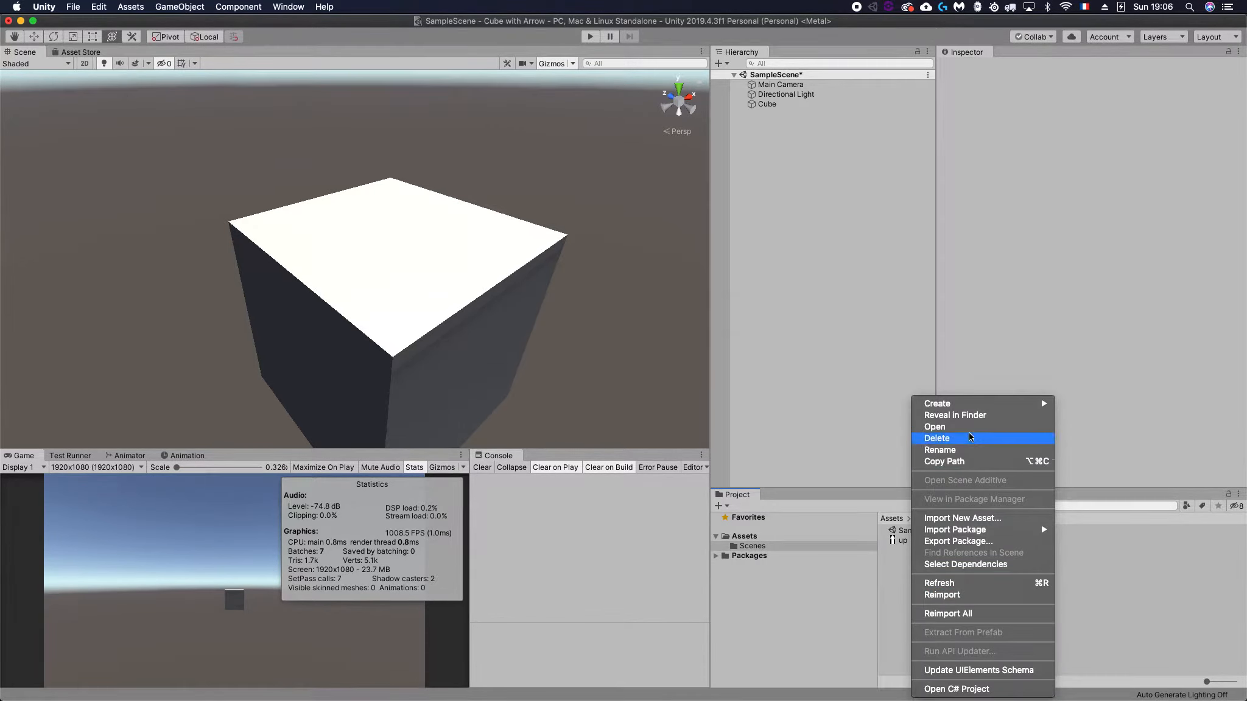
mouse_move(967, 403)
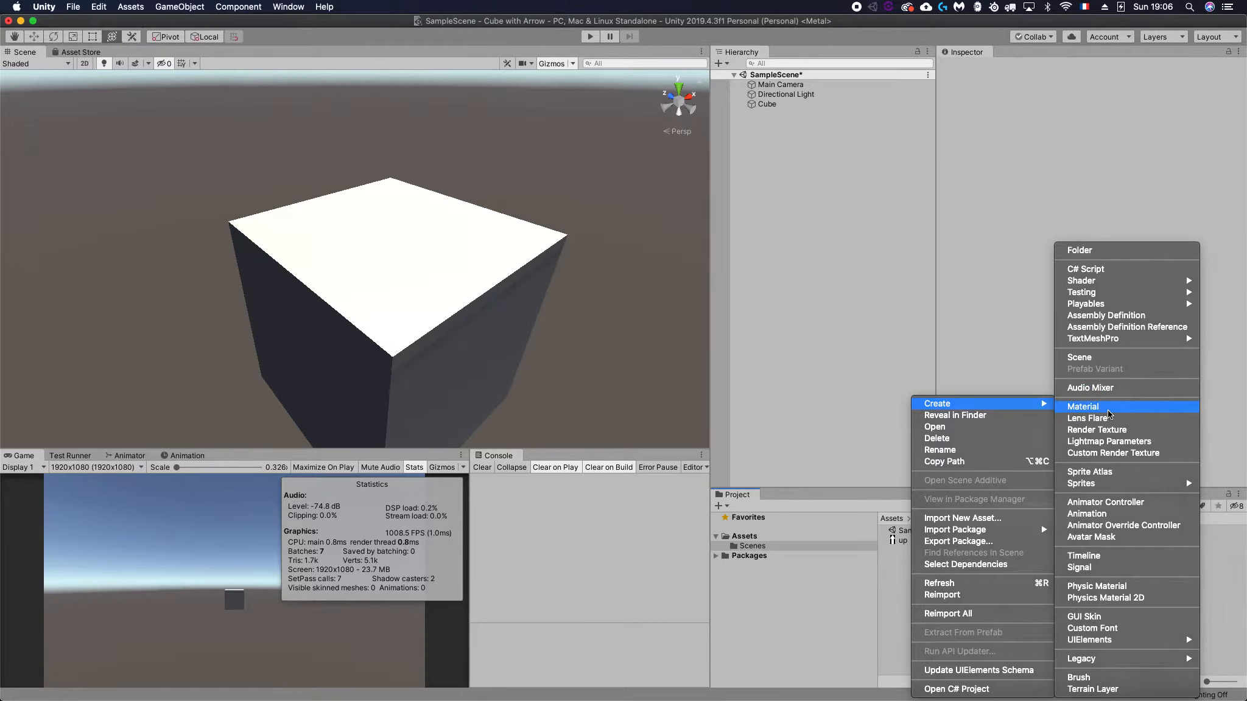
left_click(1083, 406)
key("Return")
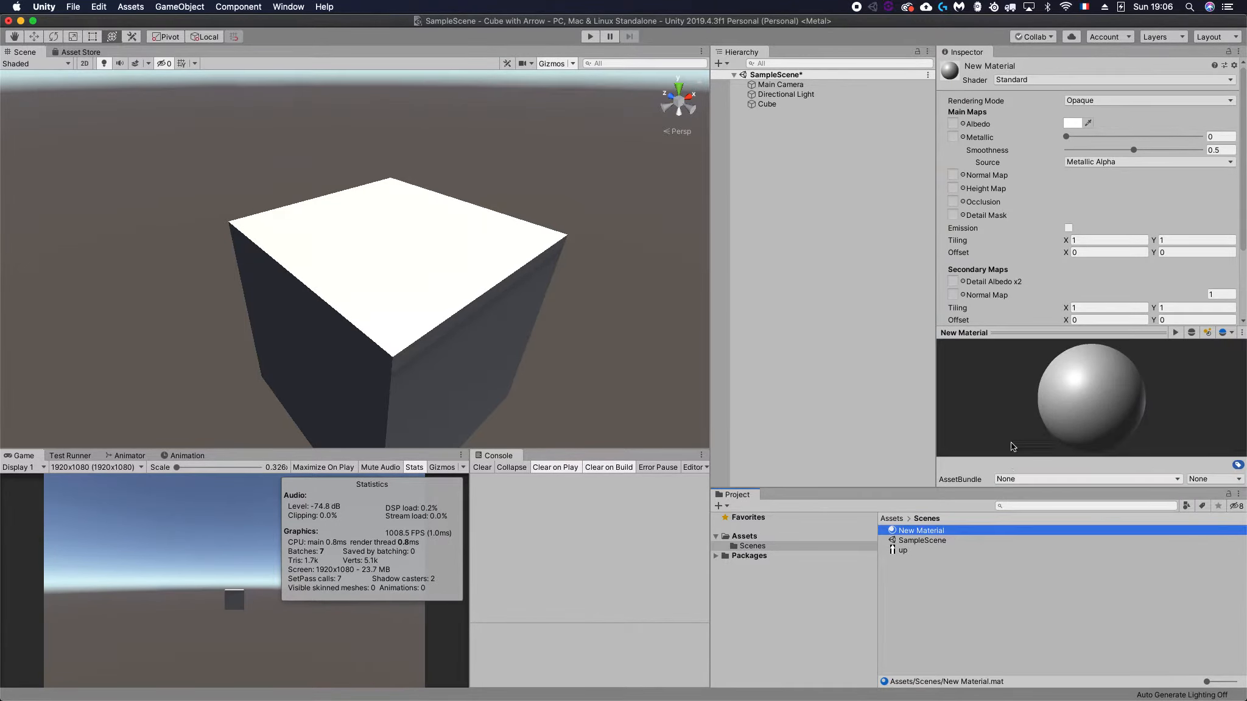
left_click(921, 533)
type("Arrow")
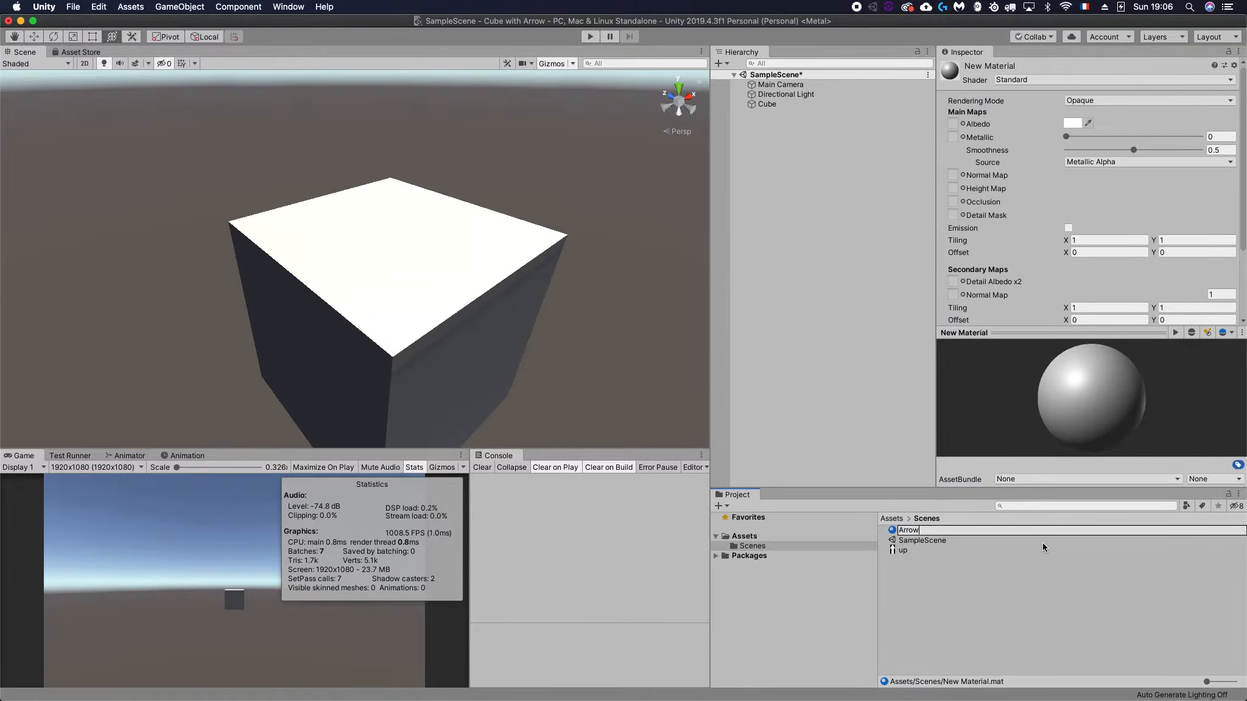
key("Return")
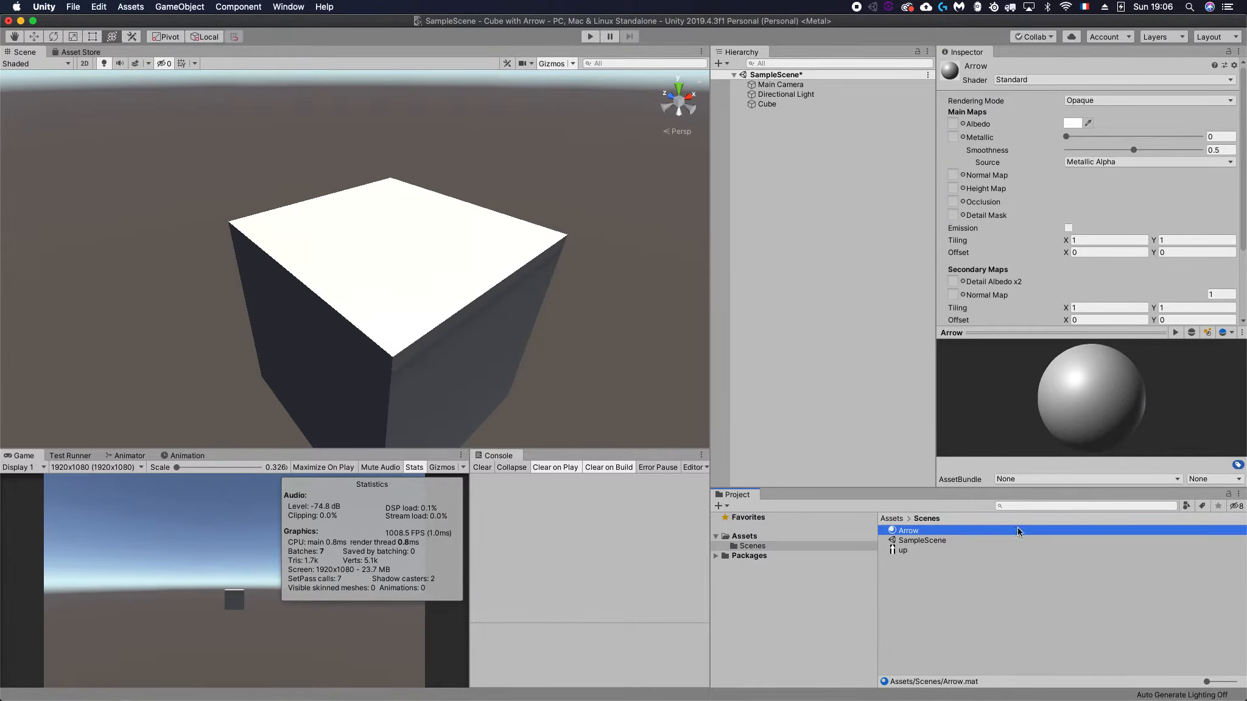
Step: Assign the up texture as the Arrow material's albedo map and preview the material on a rotated cube
left_click(906, 551)
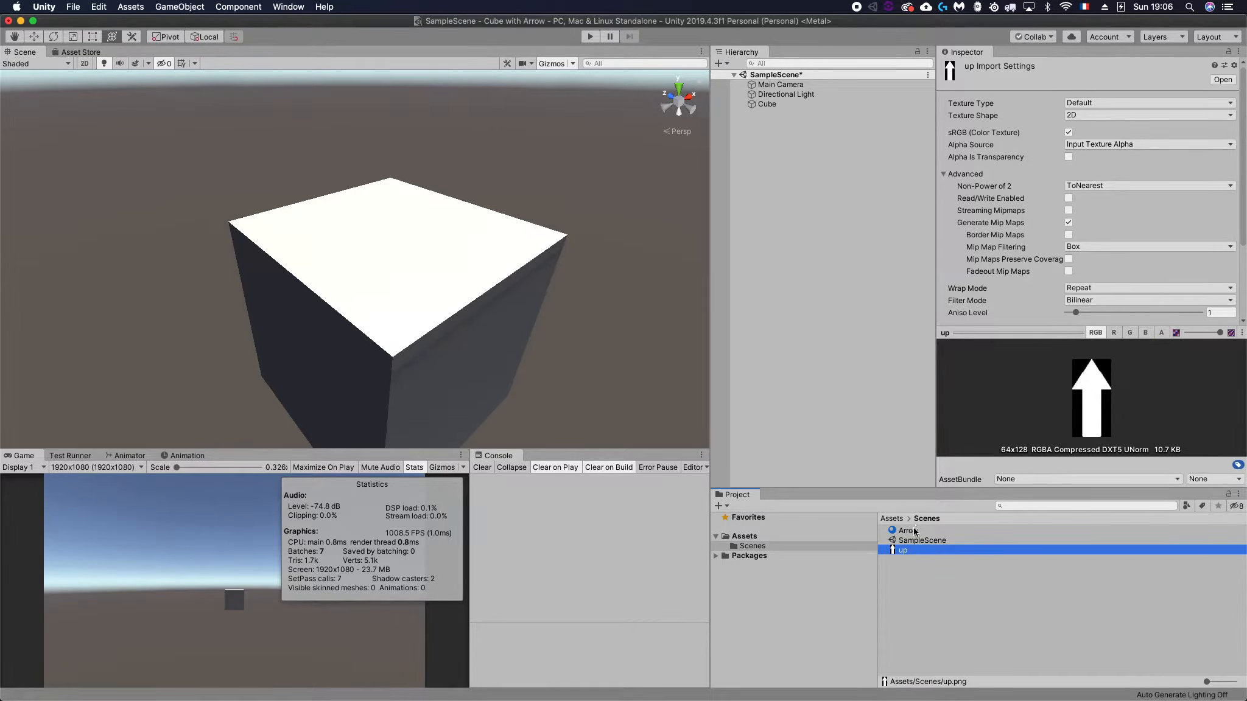
left_click(914, 530)
left_click_drag(903, 551, 953, 124)
left_click_drag(939, 486, 940, 521)
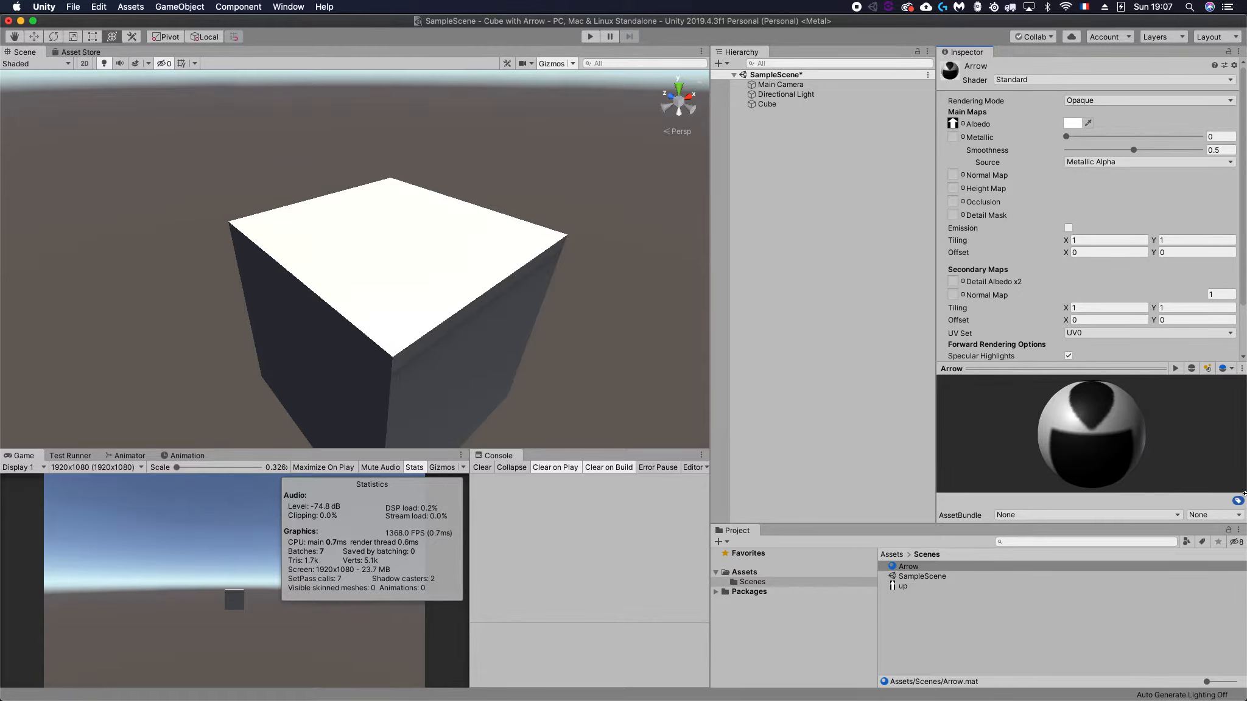
left_click(1192, 370)
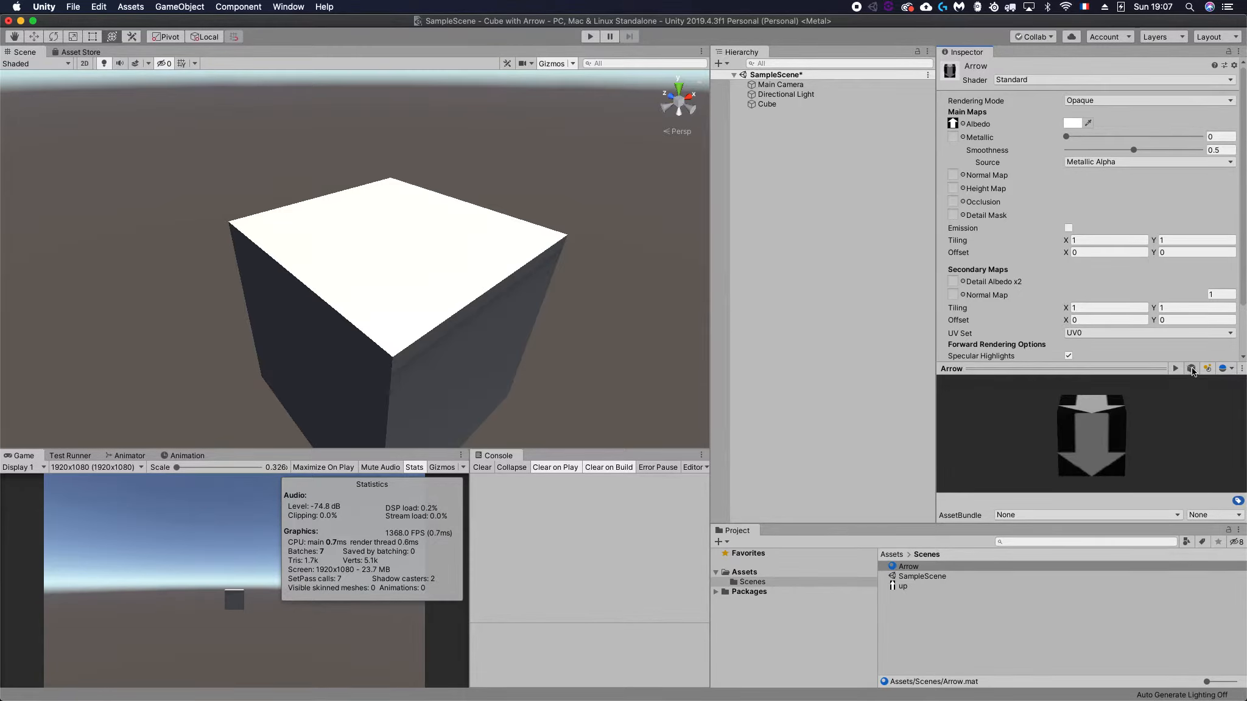
left_click_drag(1070, 433, 1160, 432)
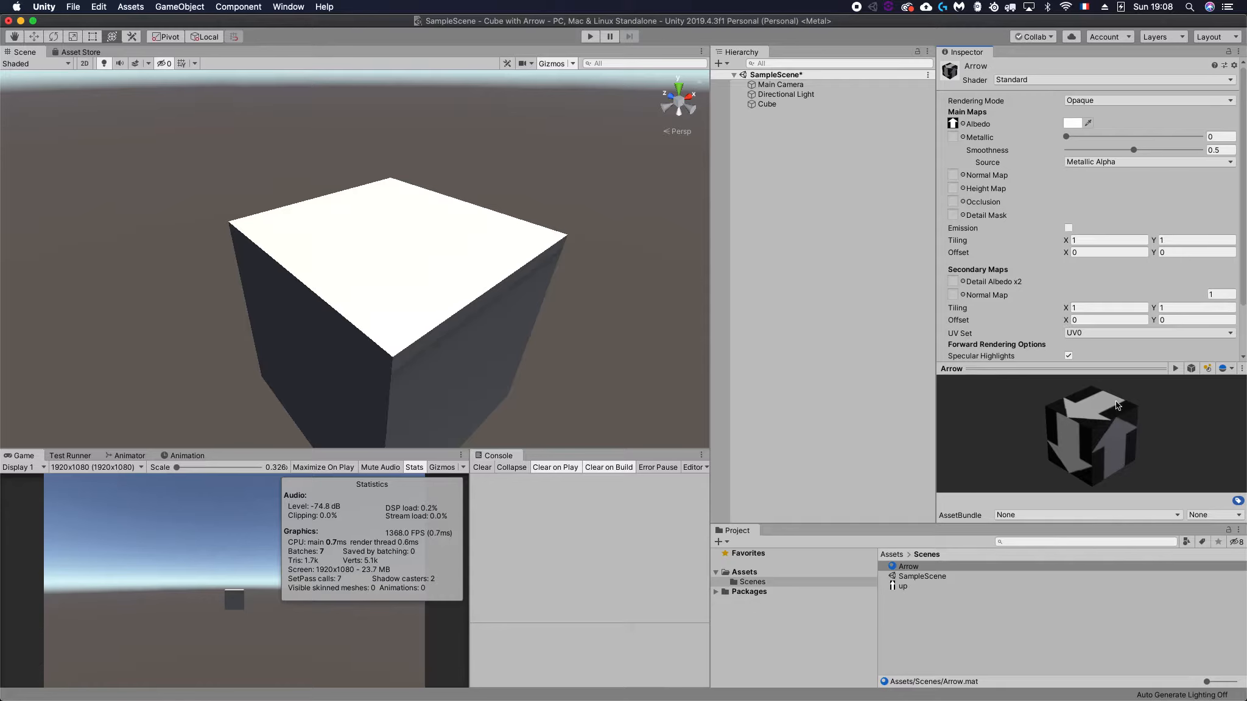
Step: Try the Arrow material on the whole cube and set the cube back to Default-Material
left_click(768, 104)
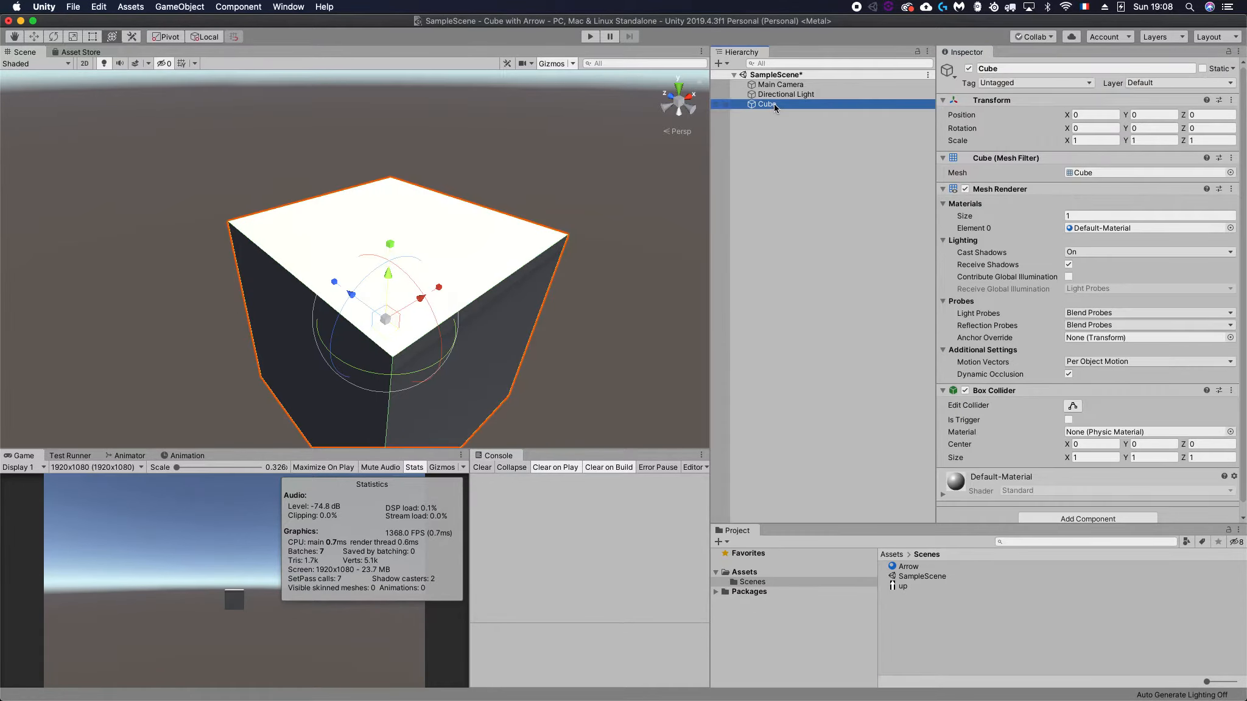
left_click_drag(907, 566, 654, 233)
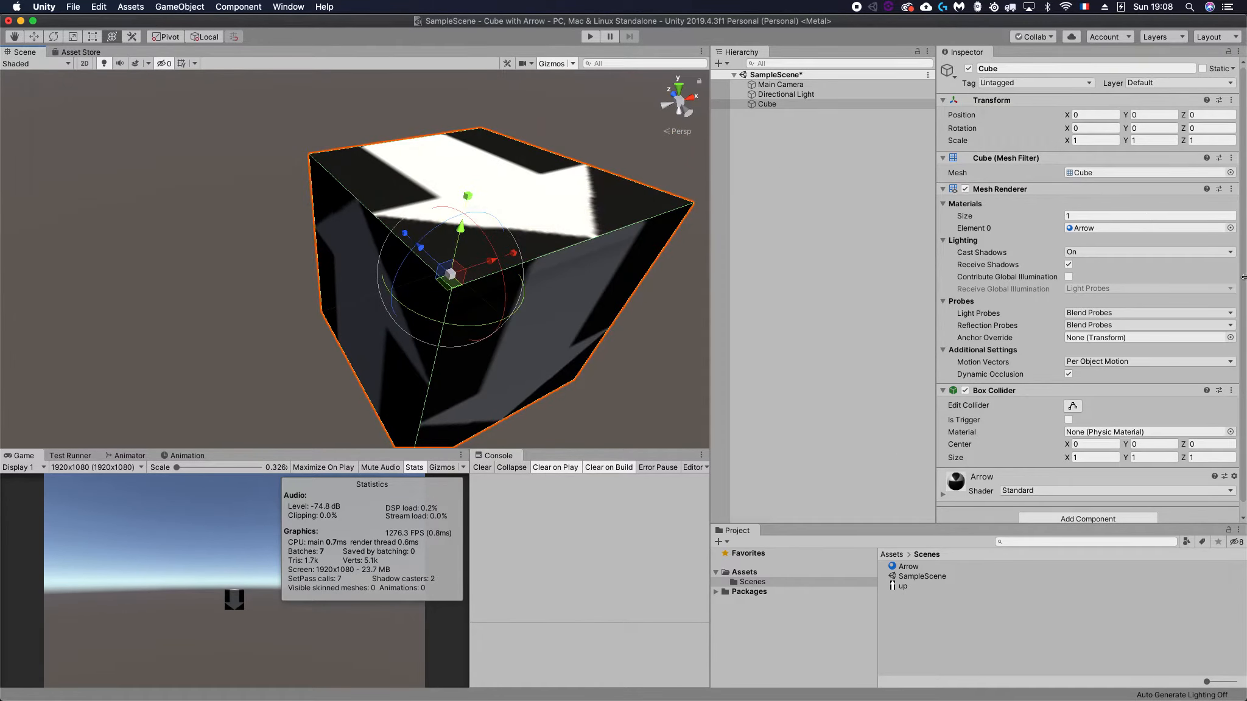
left_click(1229, 228)
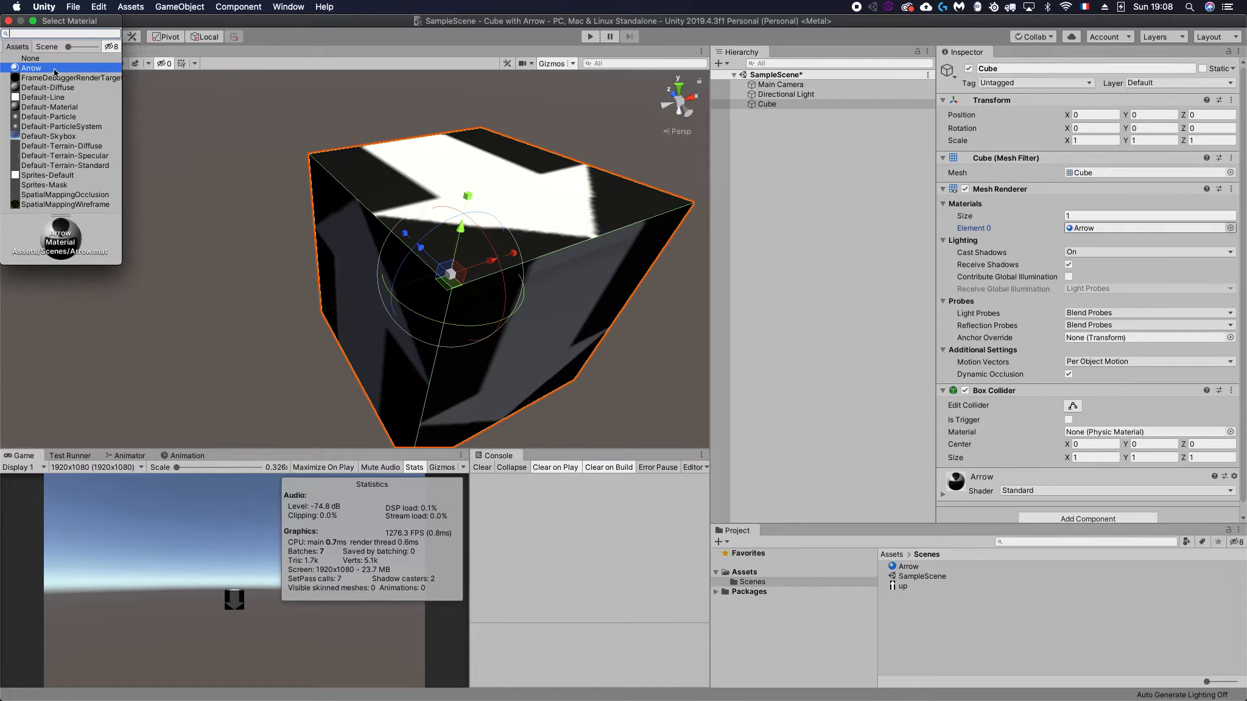
left_click(48, 107)
left_click(832, 182)
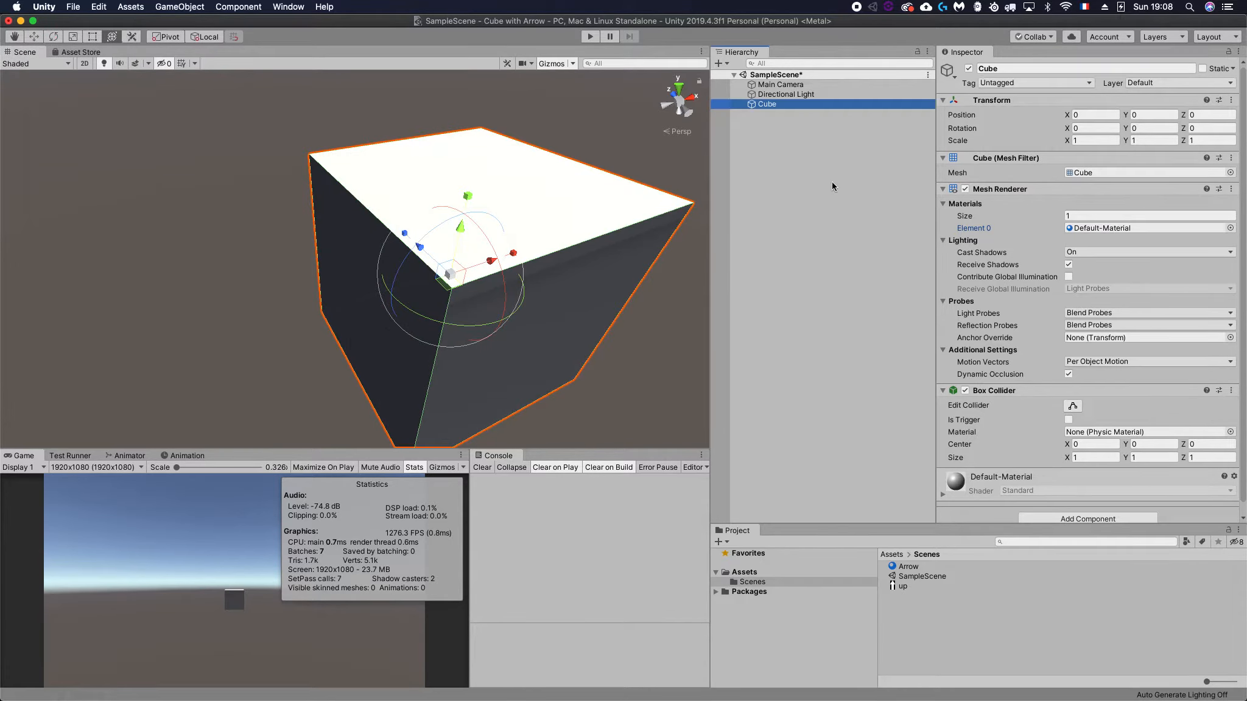
Step: Add a Quad as a child object of the cube
right_click(768, 106)
mouse_move(814, 227)
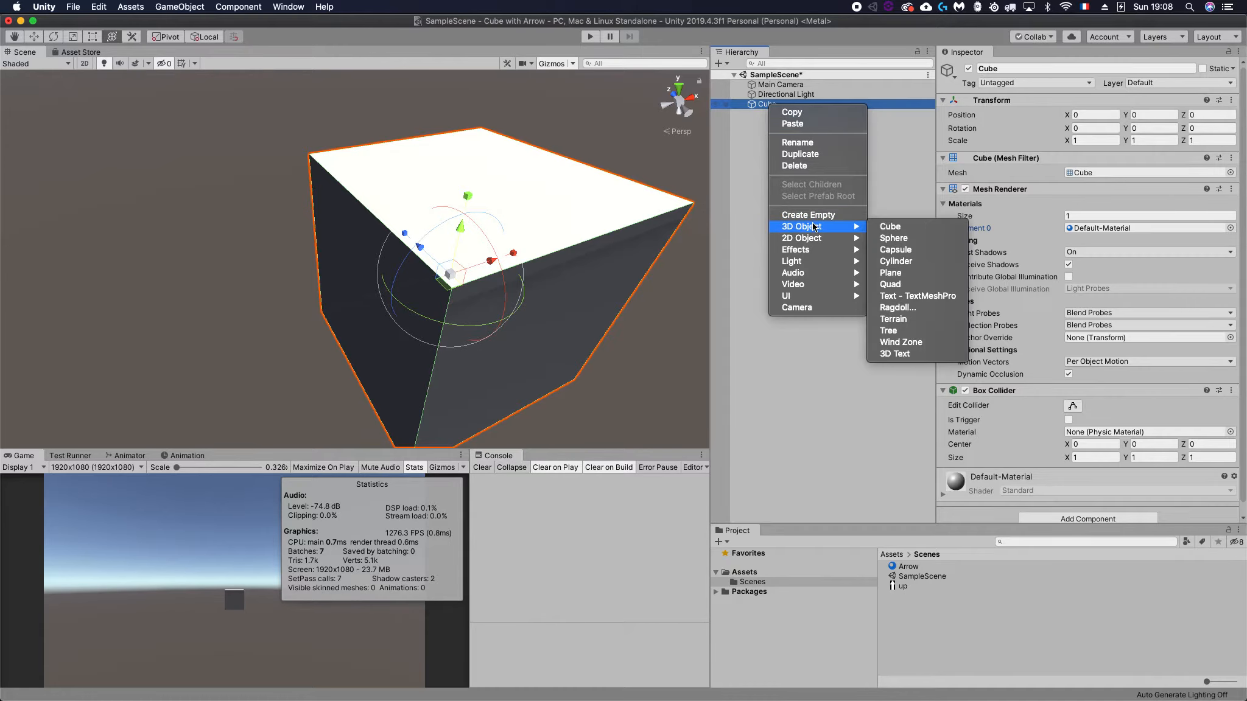
left_click(900, 288)
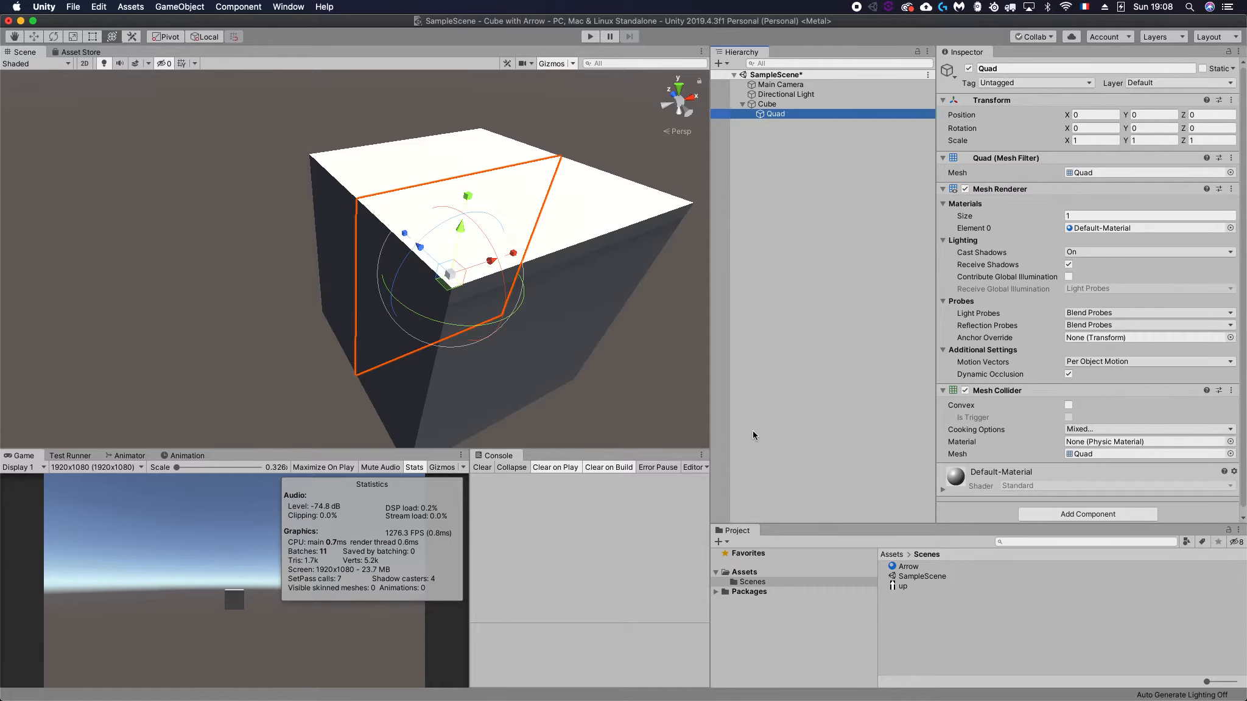
Step: Lay the quad on the cube's top face with an X rotation of 90 and a Y position of 0.5
left_click(1100, 114)
left_click(1118, 129)
type("90")
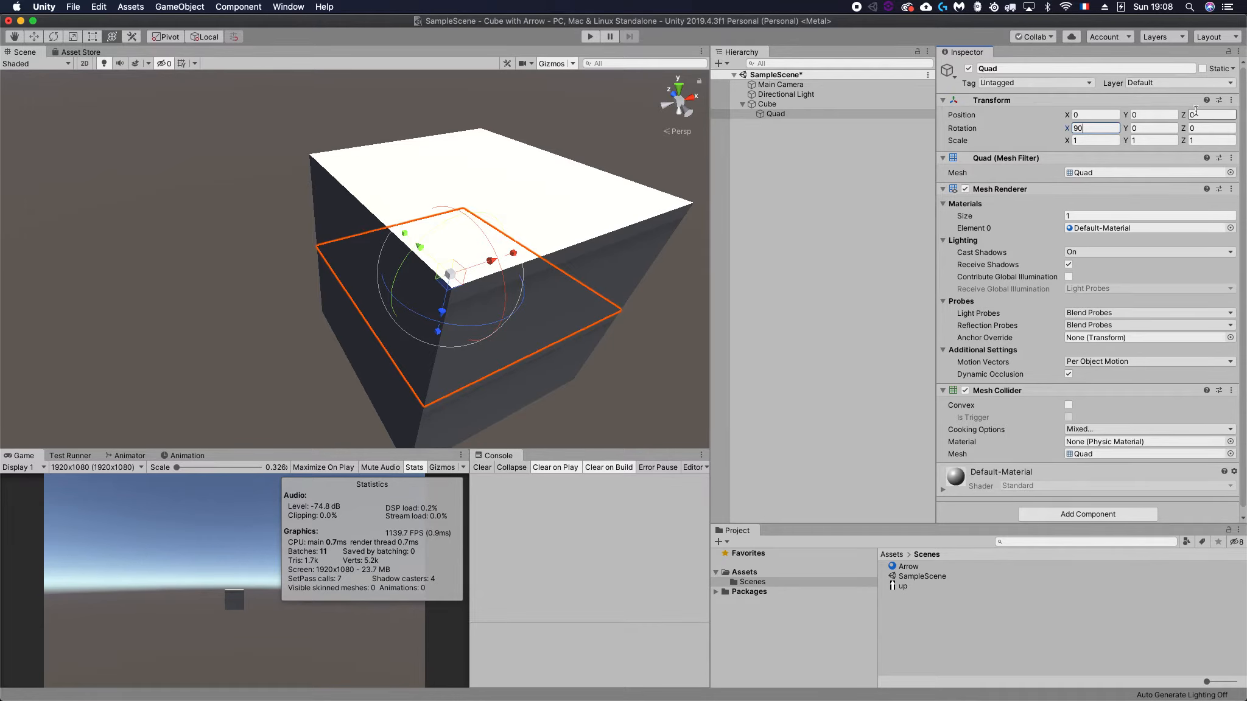
left_click(1150, 115)
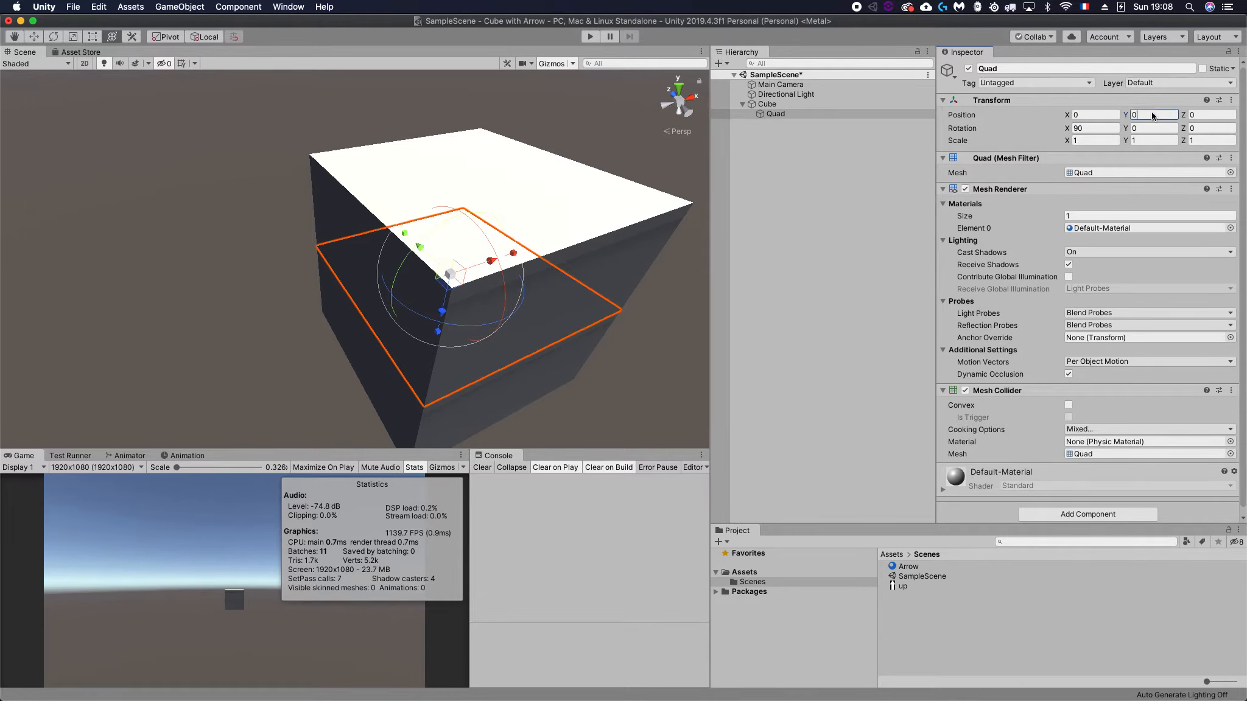
type("0.5")
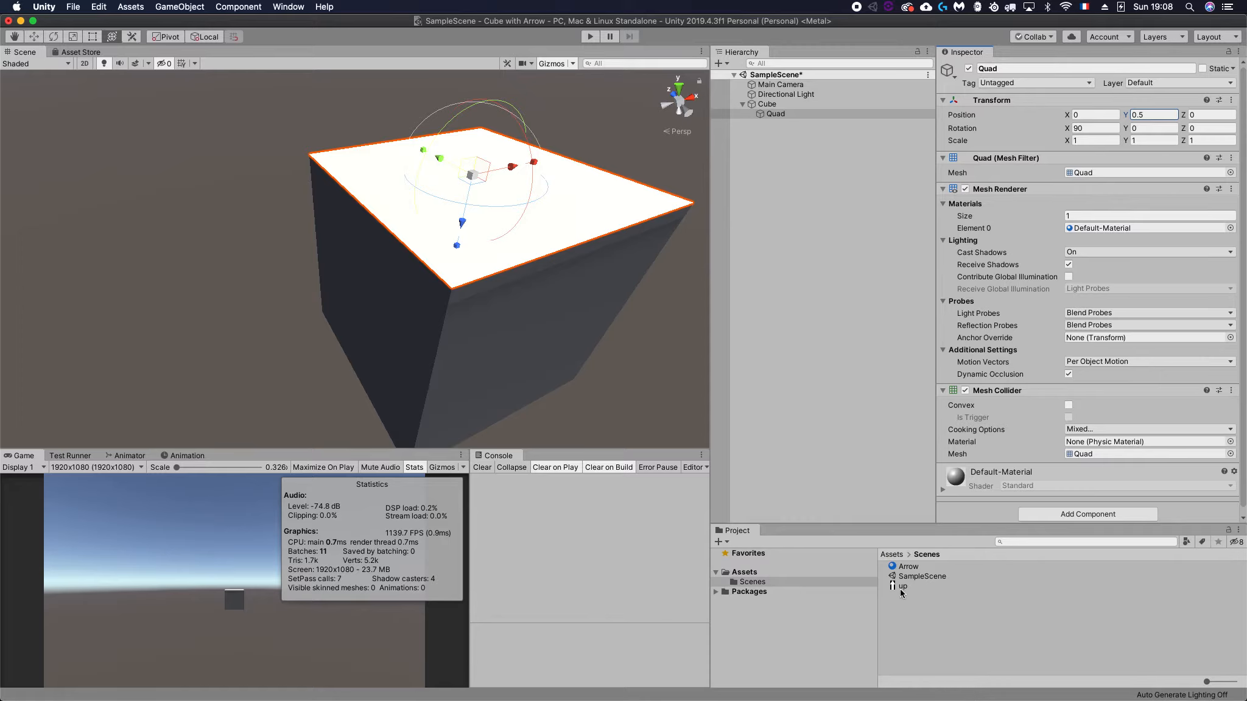
Step: Apply the Arrow material to the quad and inspect its surface from several angles
left_click_drag(910, 567, 523, 232)
middle_click_drag(624, 138, 524, 199)
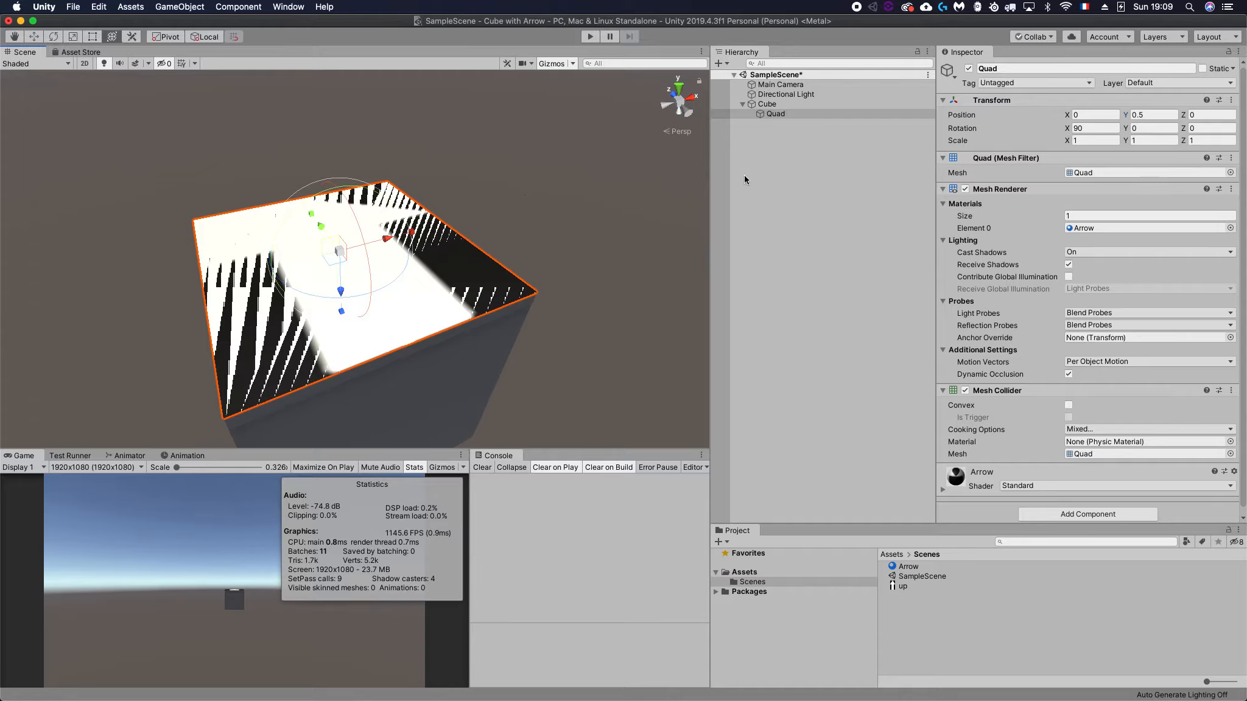
middle_click_drag(434, 353, 476, 323)
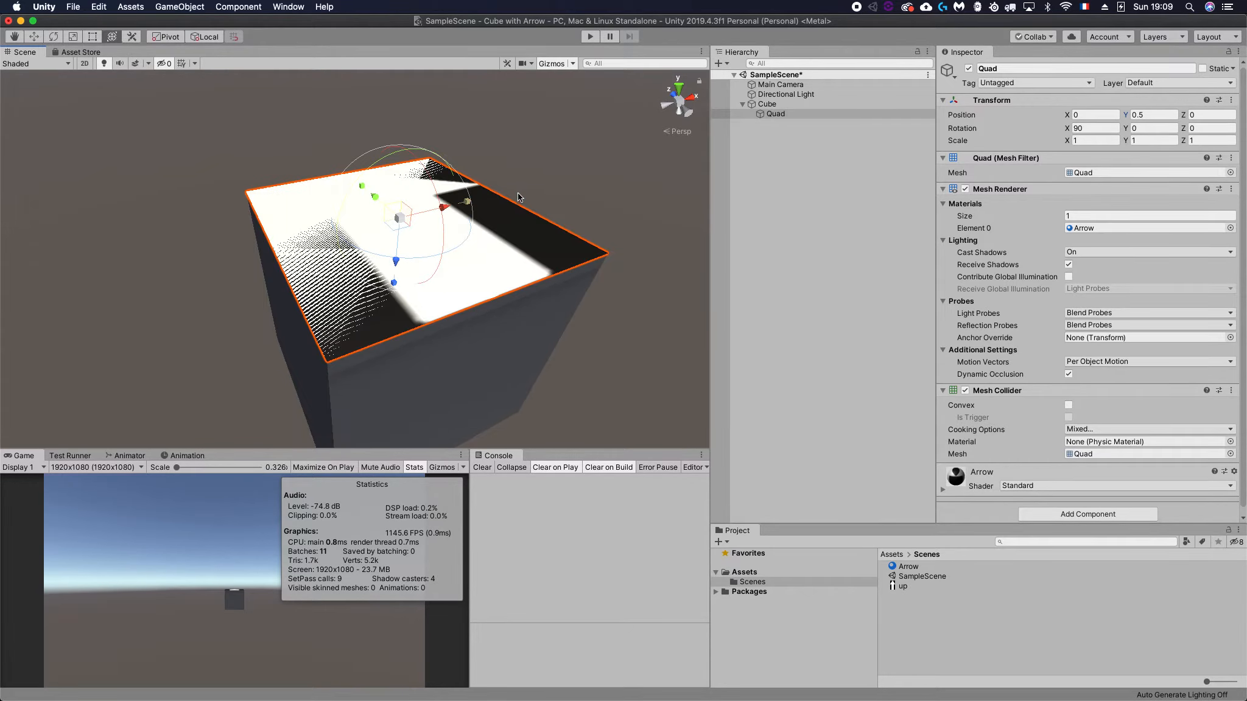
right_click_drag(520, 193, 492, 199)
middle_click_drag(492, 198, 473, 282)
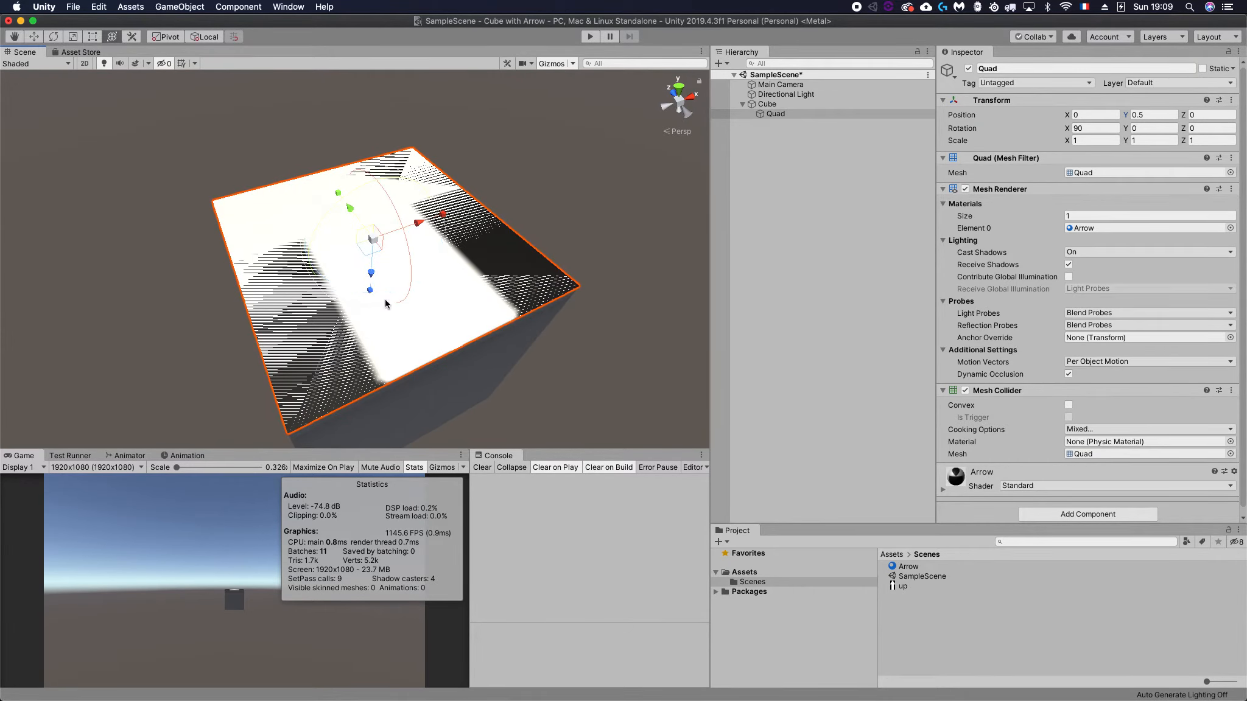
Step: Set the quad's Y position to 0.5001 and remove its Mesh Collider component
left_click(1164, 114)
type("0.50021")
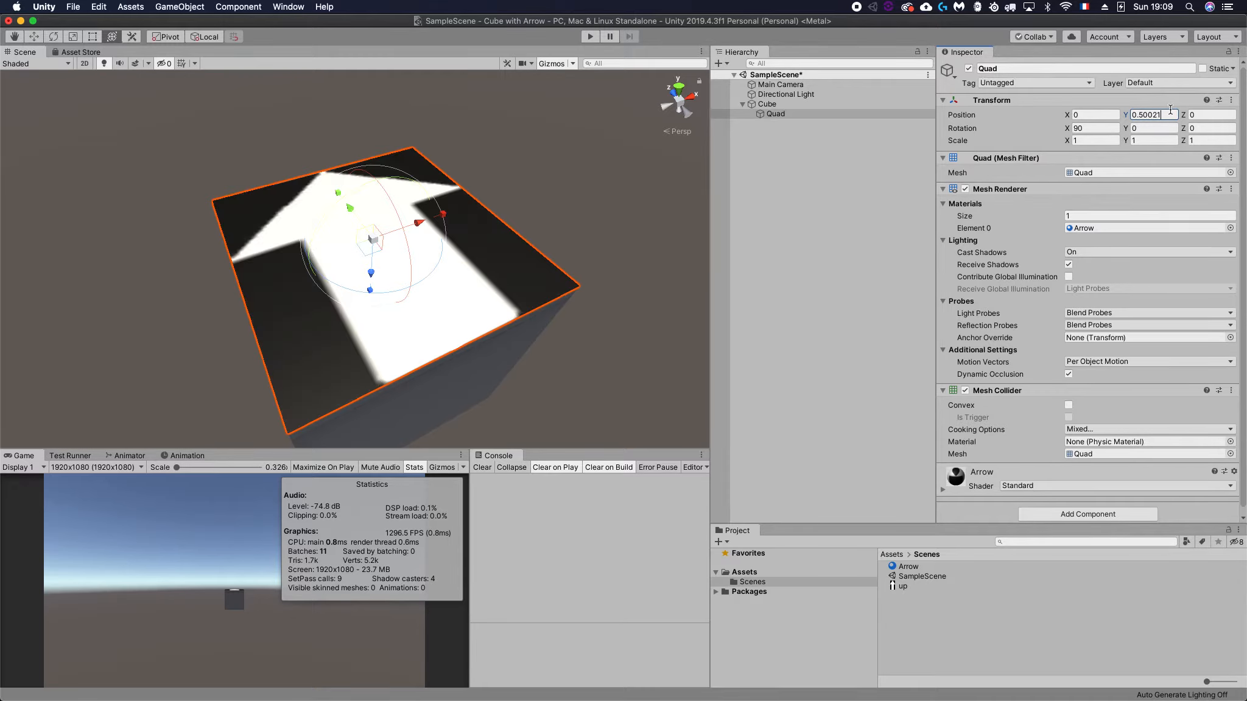
key("BackSpace")
key("BackSpace")
type("1")
left_click(1230, 390)
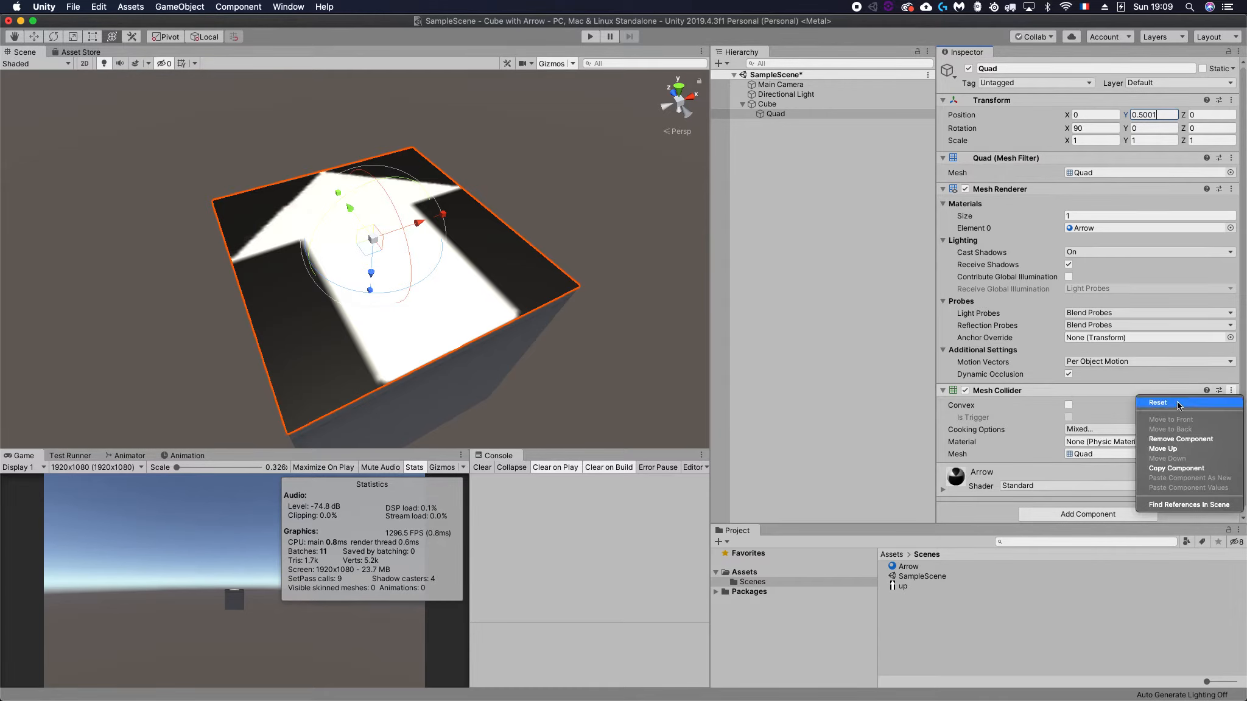
left_click(1192, 440)
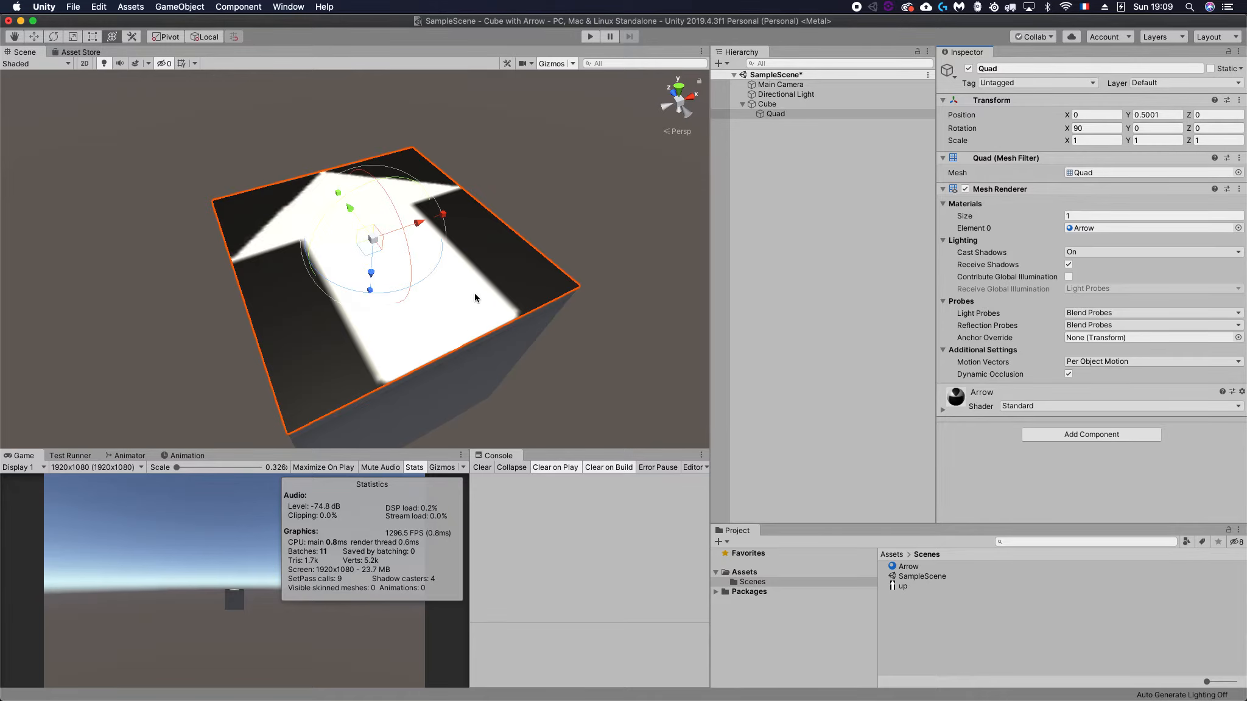
Step: Apply the Point (no filter) filter mode to the up texture and check the arrow's edges up close
left_click(903, 586)
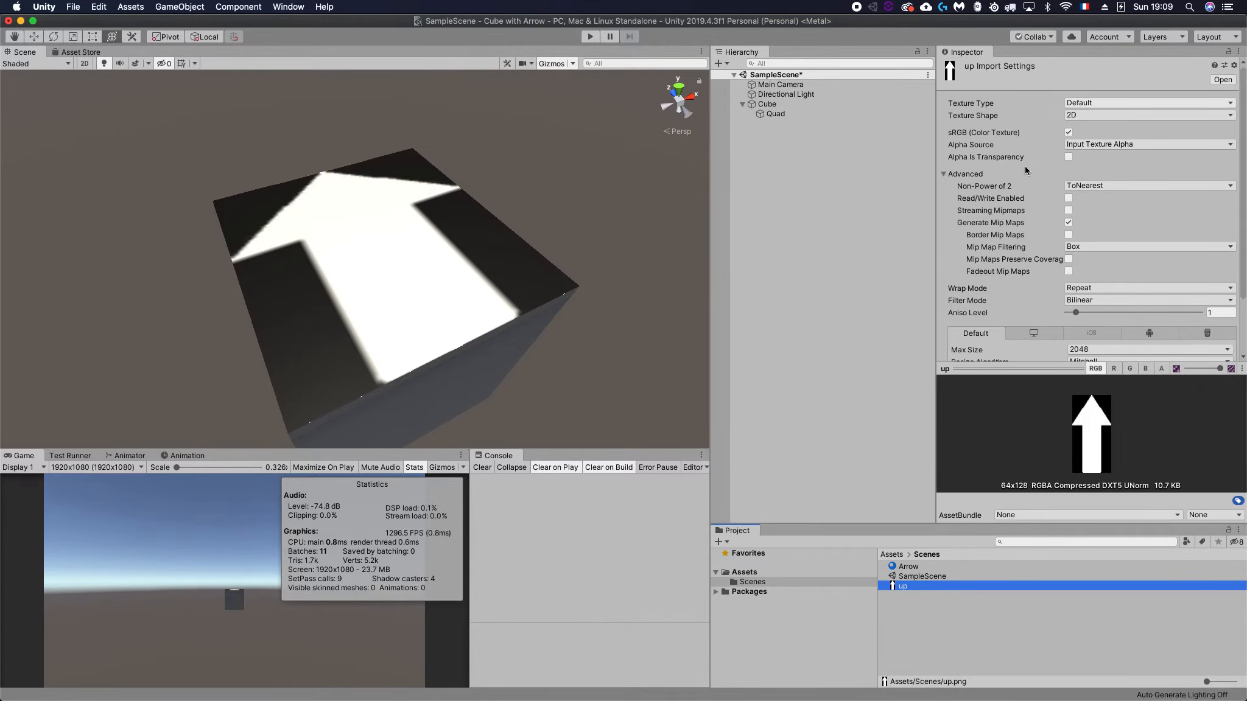
scroll(1147, 245, "down", 1)
scroll(1145, 245, "up", 1)
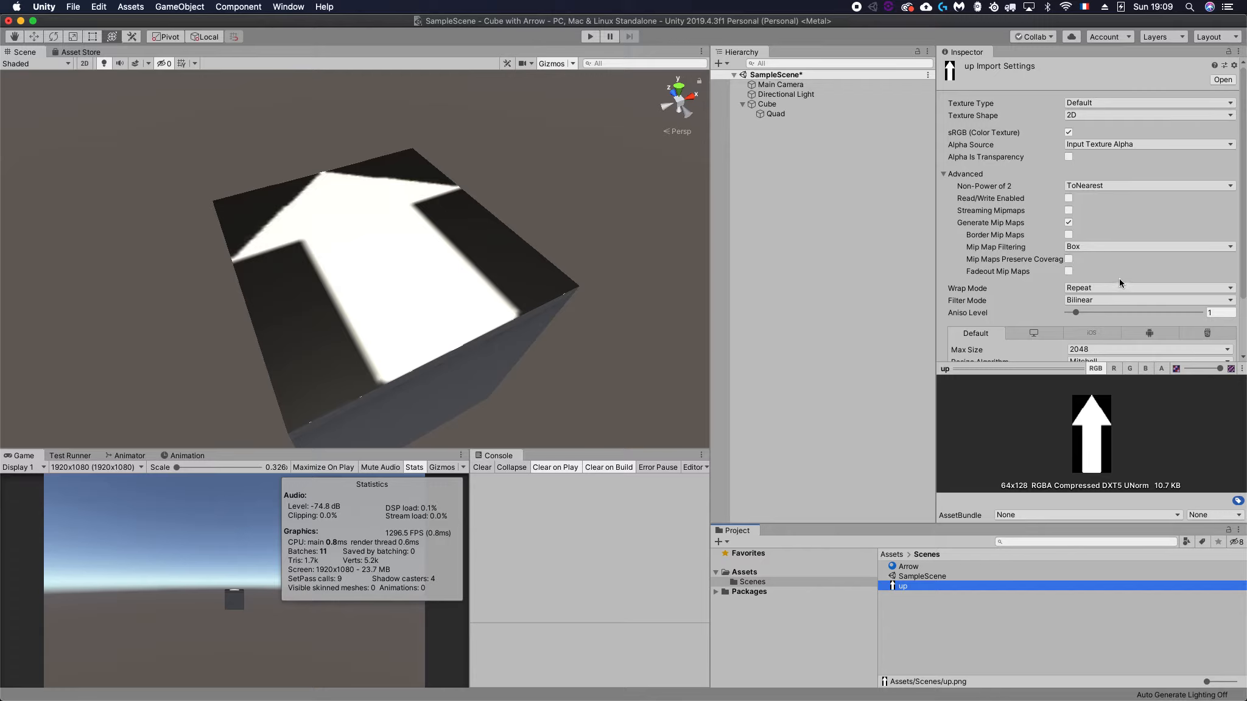
left_click(1121, 300)
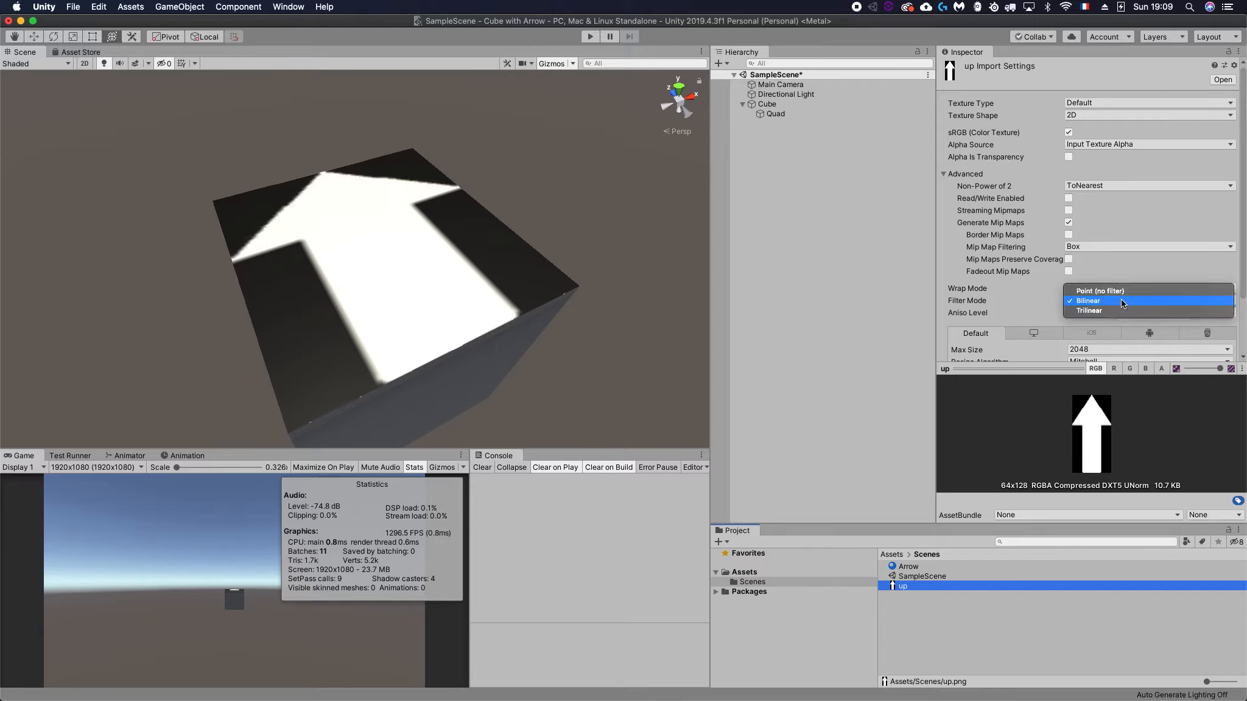
left_click(1109, 292)
scroll(1187, 329, "down", 3)
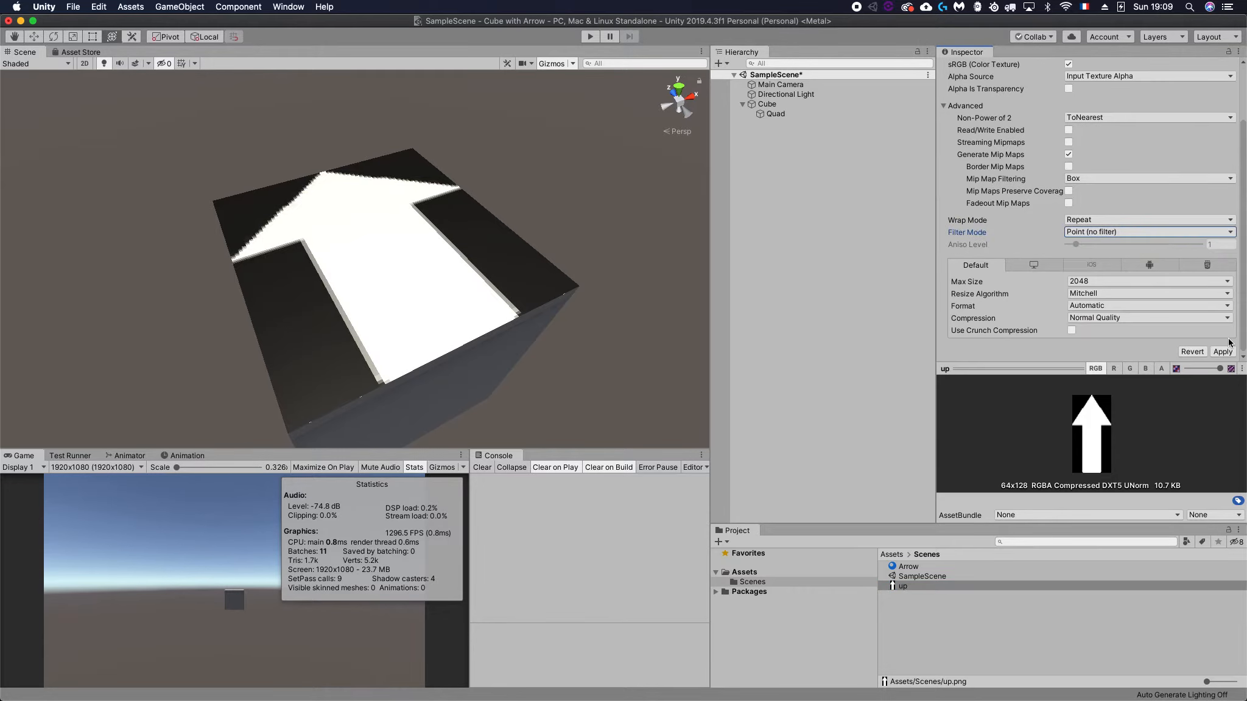
left_click(1224, 352)
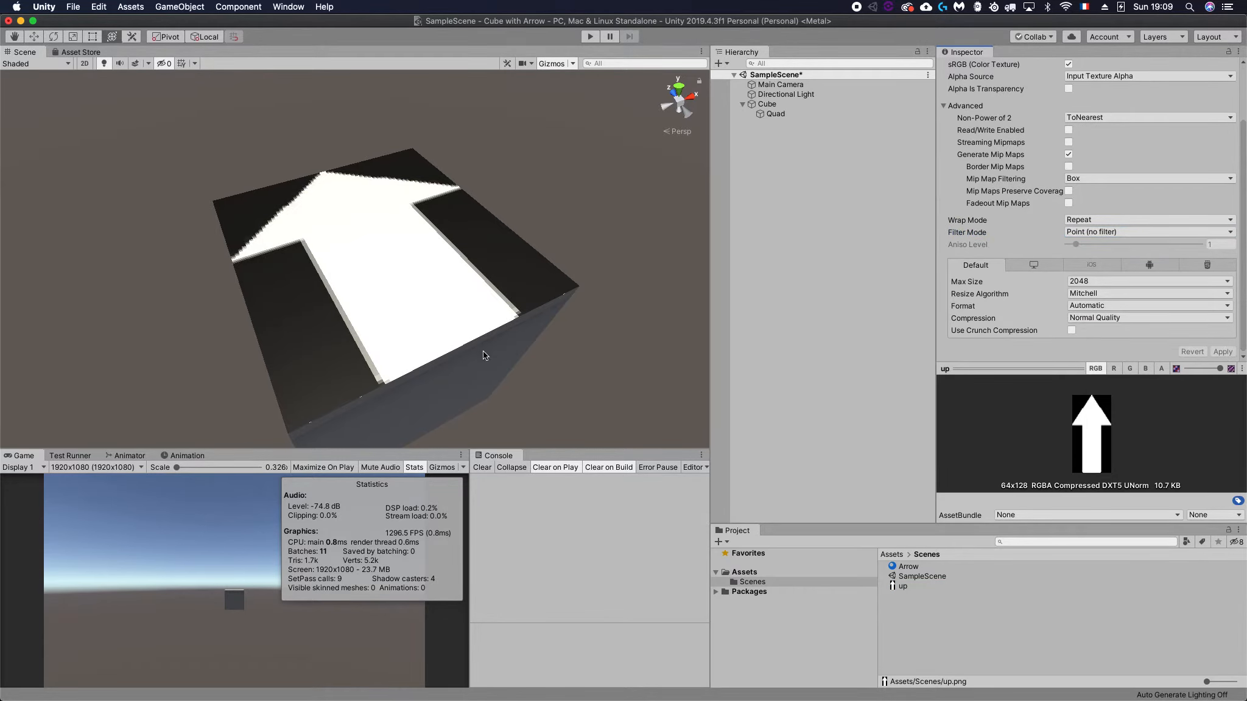
scroll(391, 254, "up", 1)
scroll(398, 255, "down", 1)
middle_click_drag(511, 258, 457, 242)
scroll(459, 245, "up", 3)
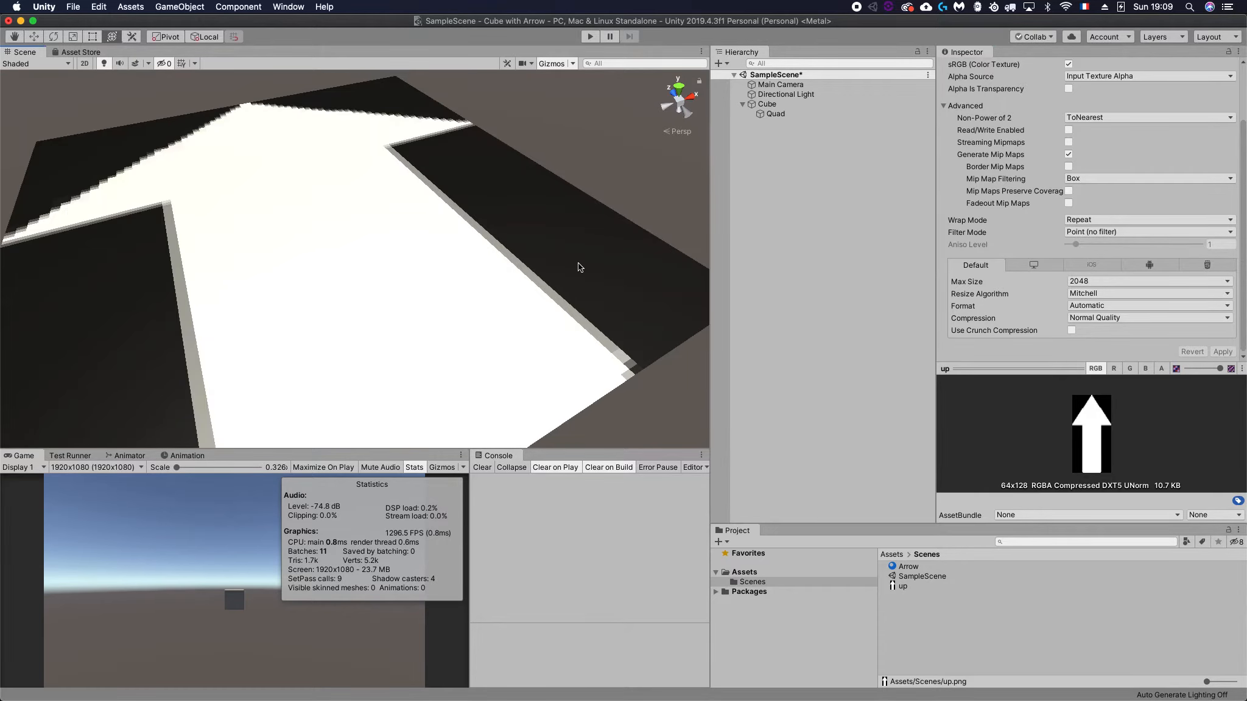
scroll(538, 288, "down", 3)
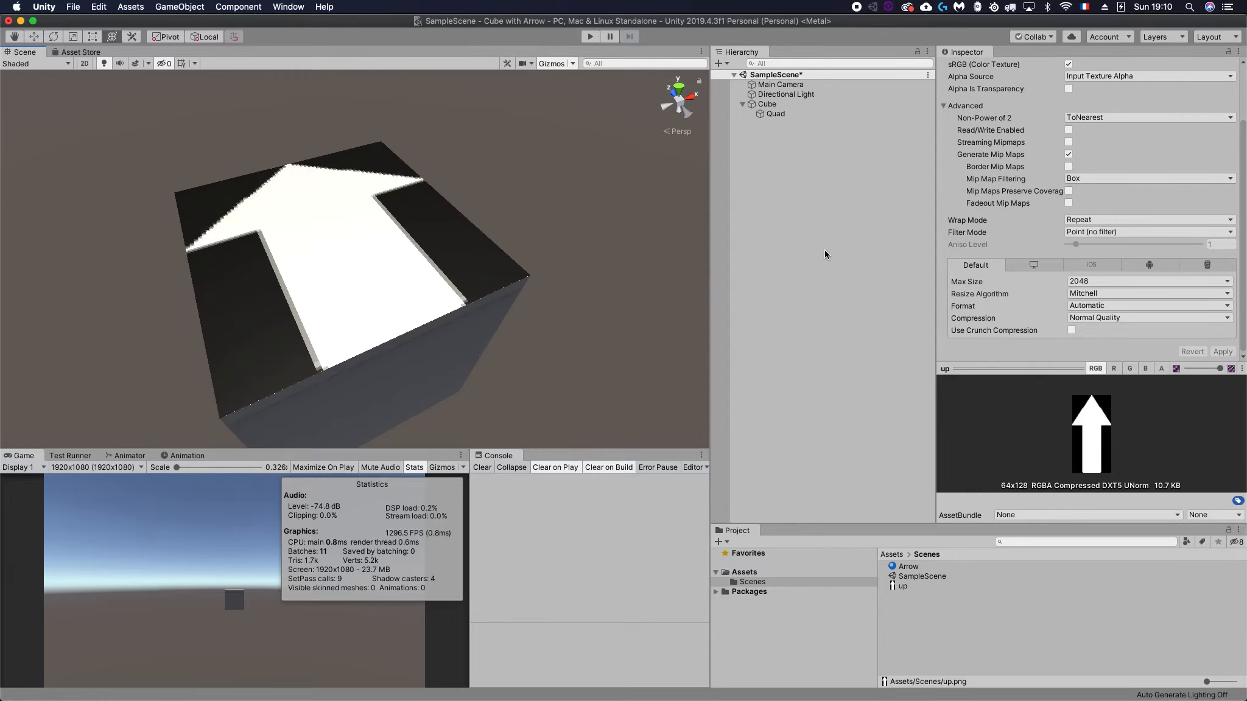
Step: Set the Arrow material's albedo colour to fully saturated bright red
left_click(910, 568)
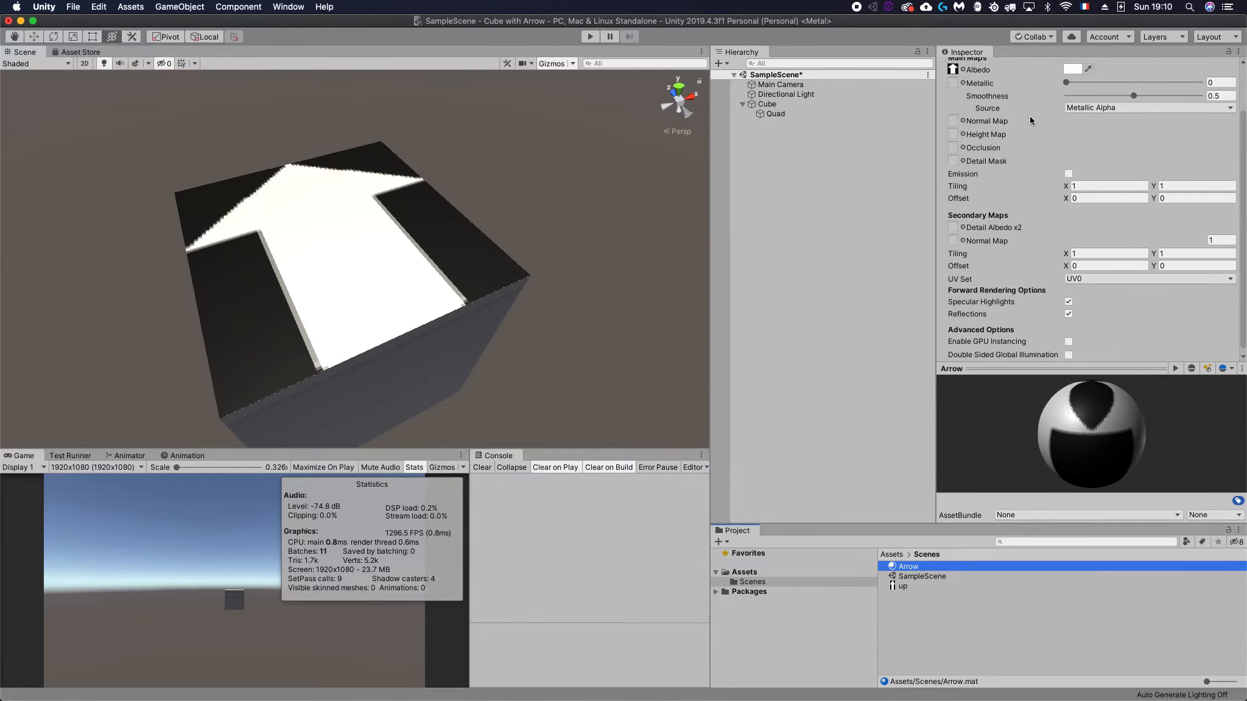
scroll(1034, 115, "up", 2)
left_click(1073, 123)
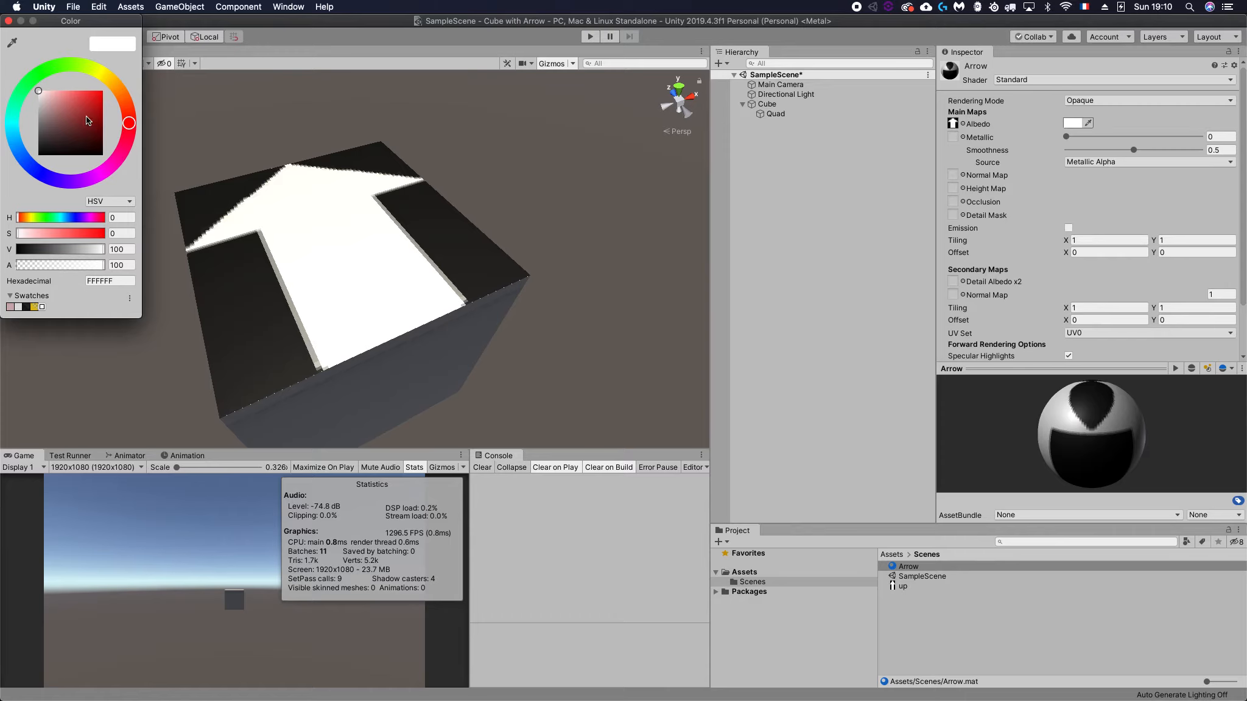
left_click(103, 90)
left_click(854, 171)
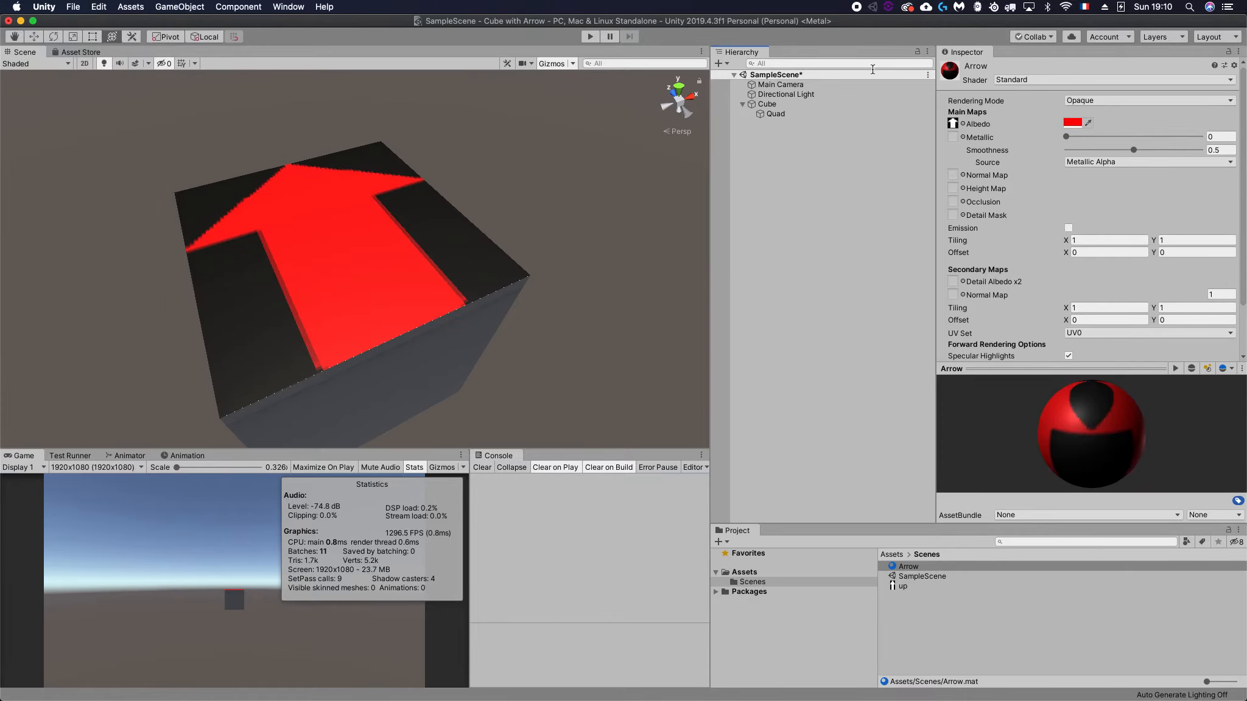
Step: Switch the Arrow material's shader to Particles/Standard Surface
left_click(1040, 79)
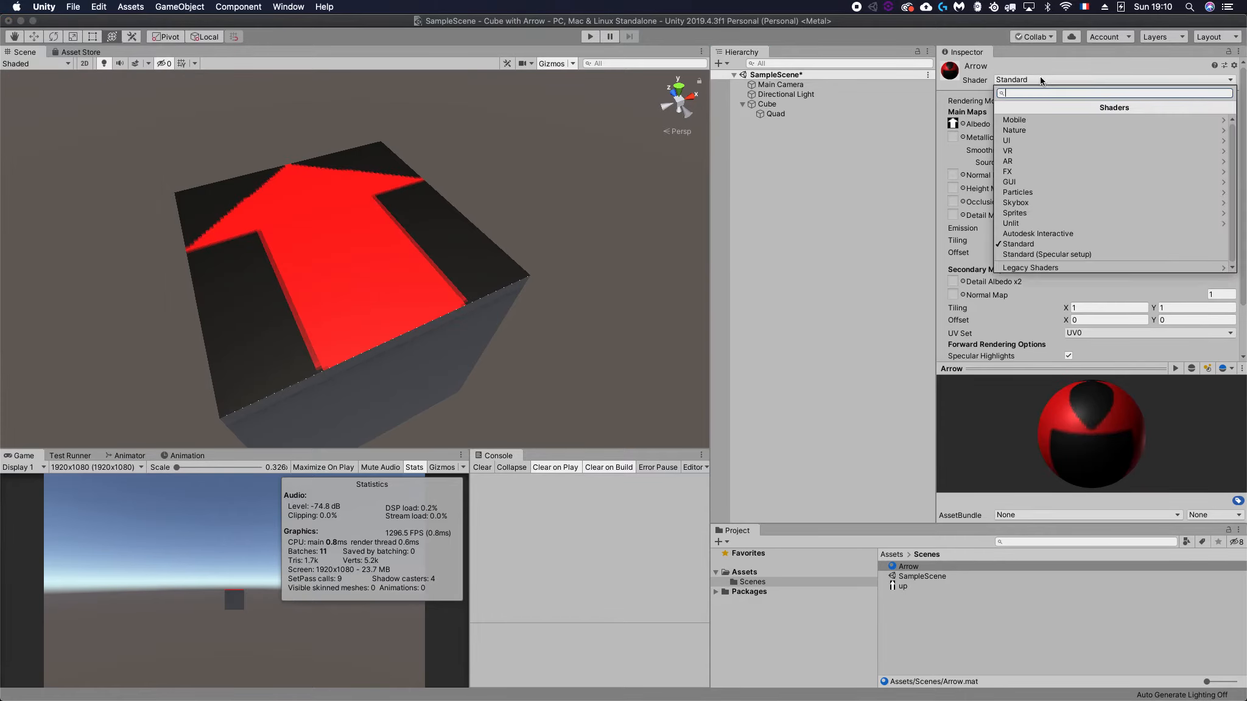
left_click(1062, 193)
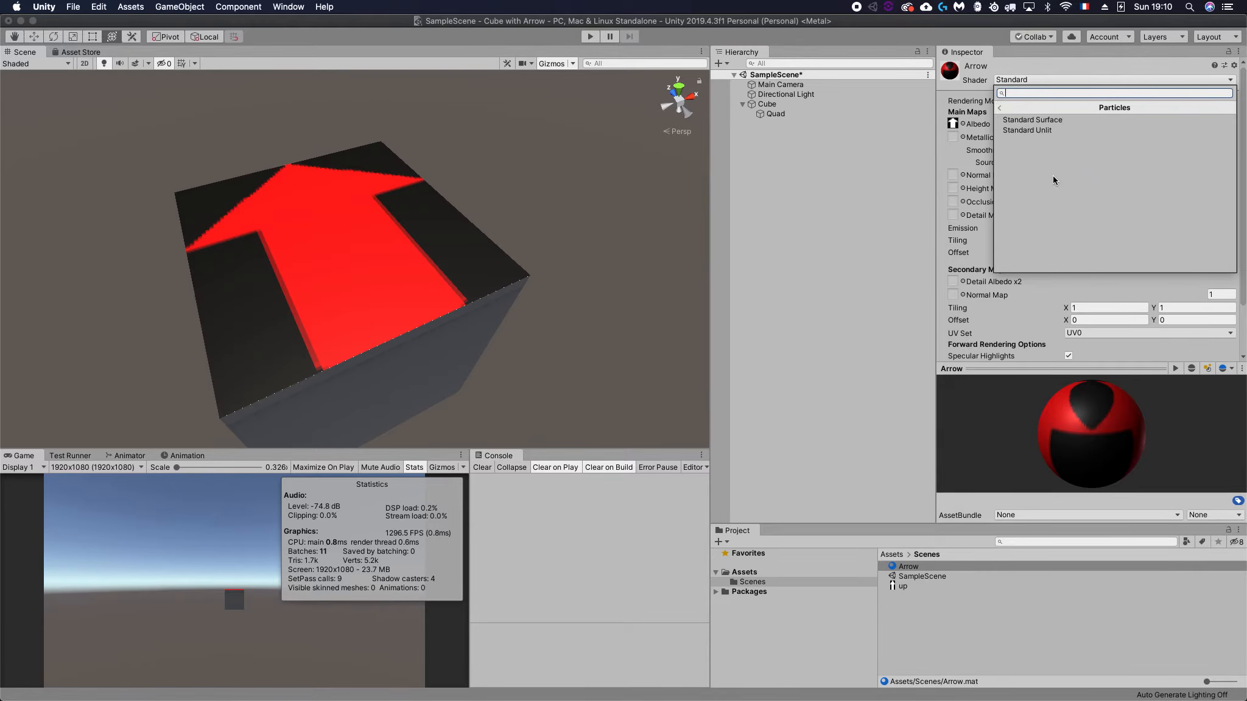
left_click(1034, 120)
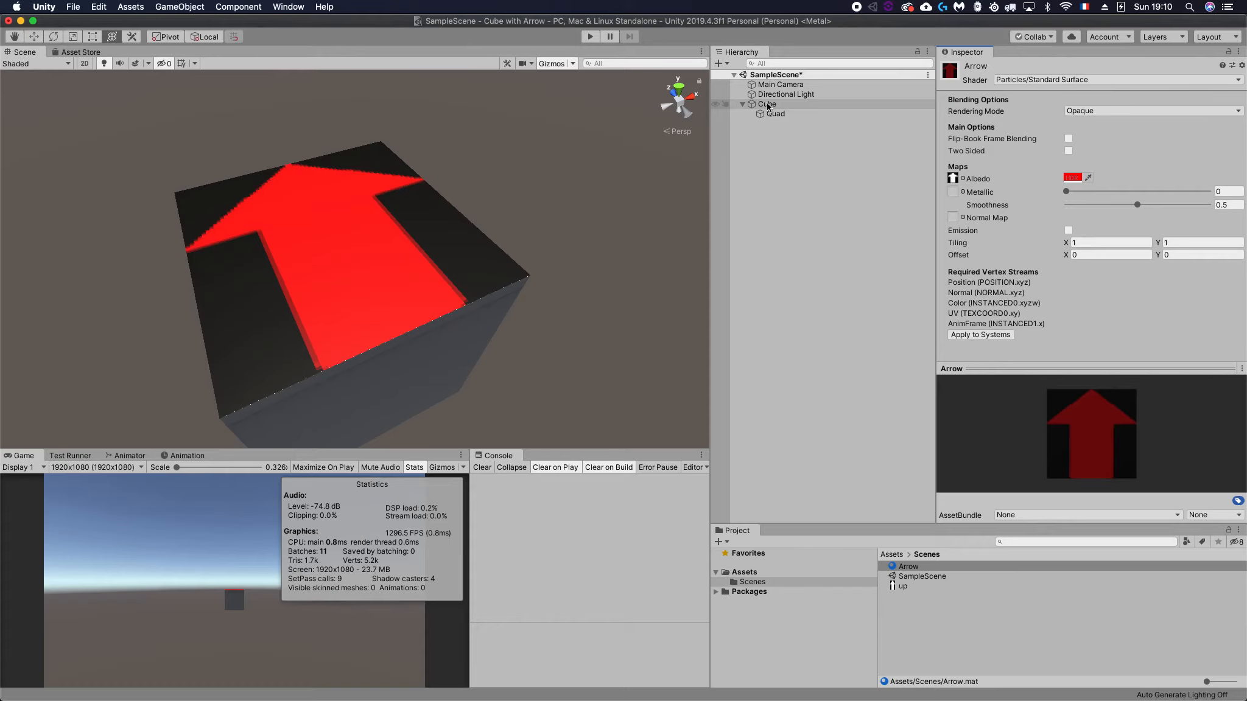
Step: Set the up texture's Alpha Source to From Gray Scale, enable Alpha Is Transparency and apply the import settings
left_click(901, 586)
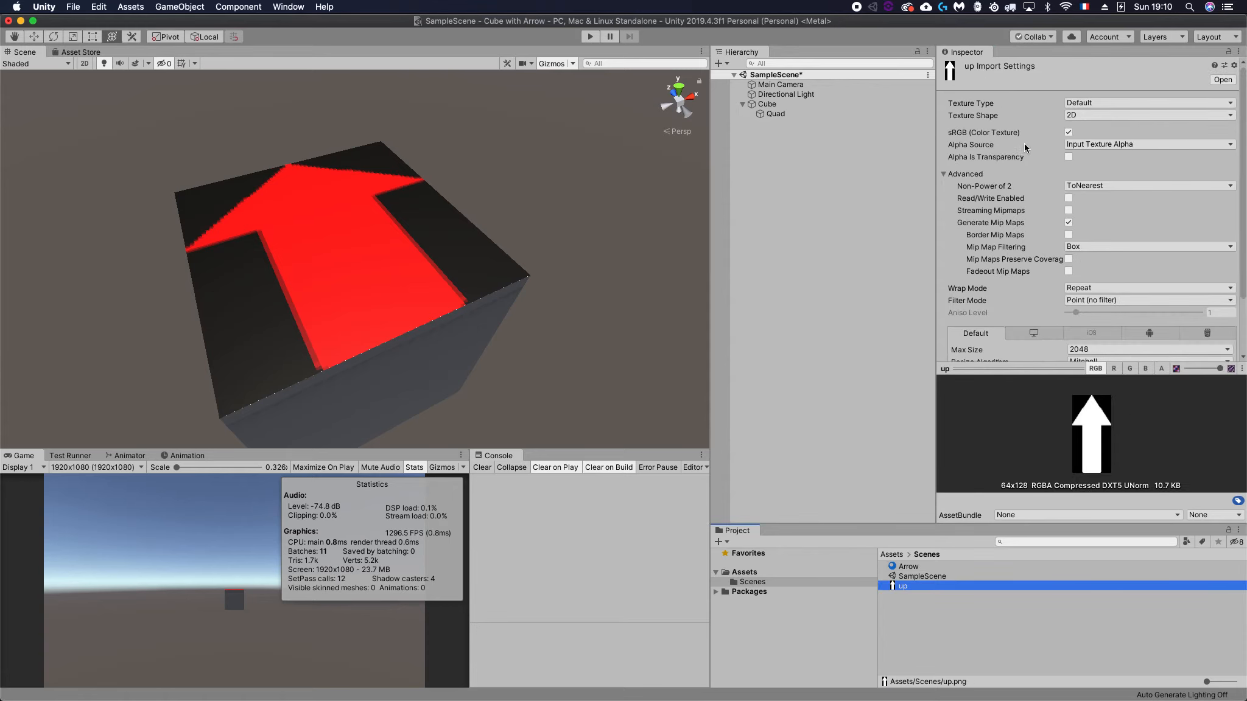
left_click(1127, 144)
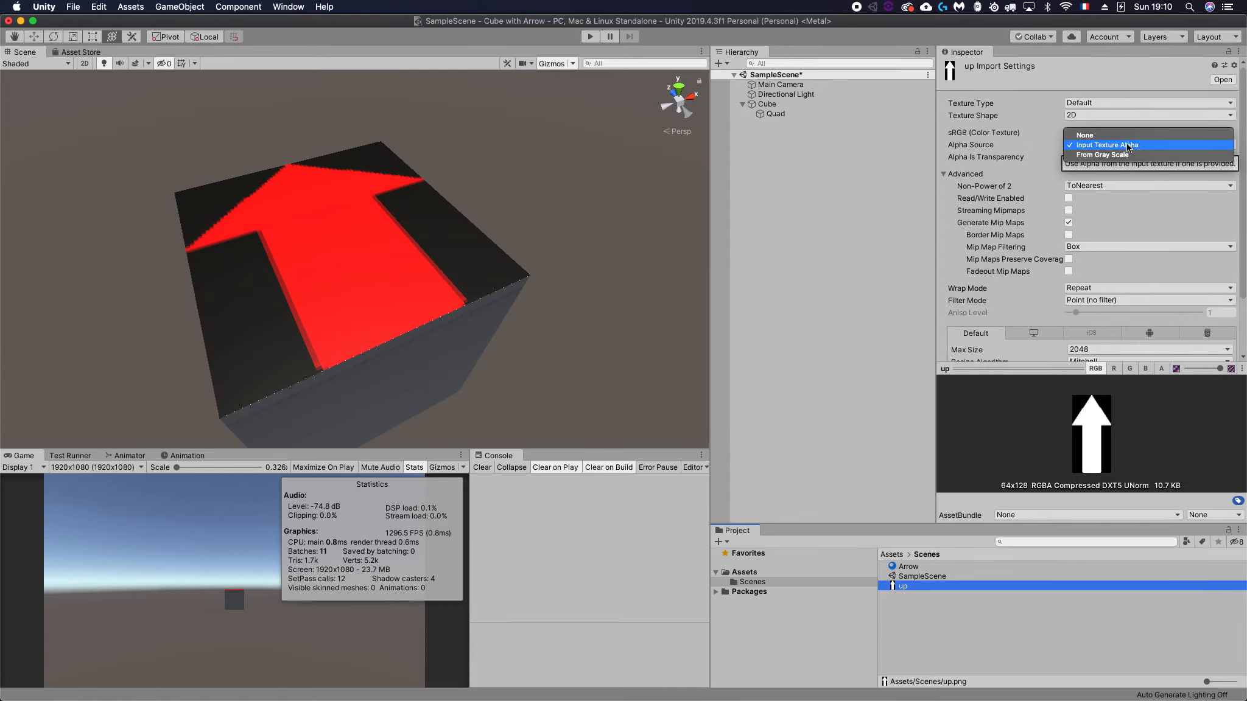
left_click(1107, 155)
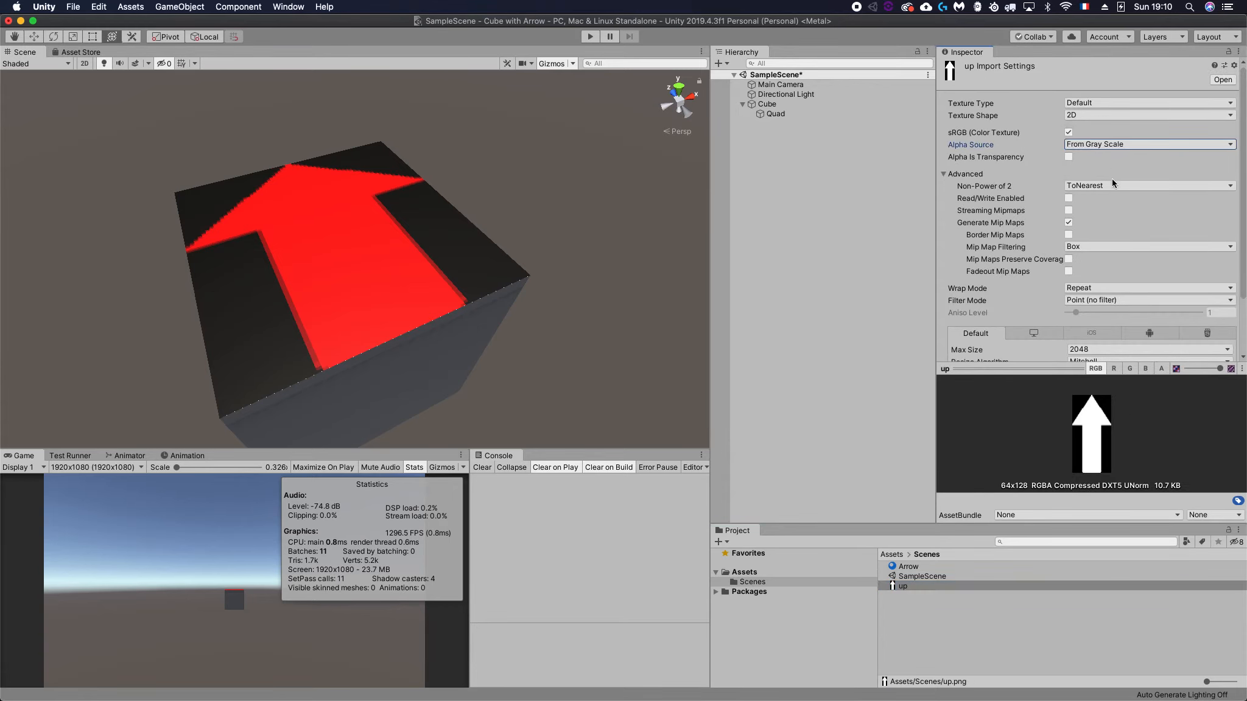
left_click(1068, 157)
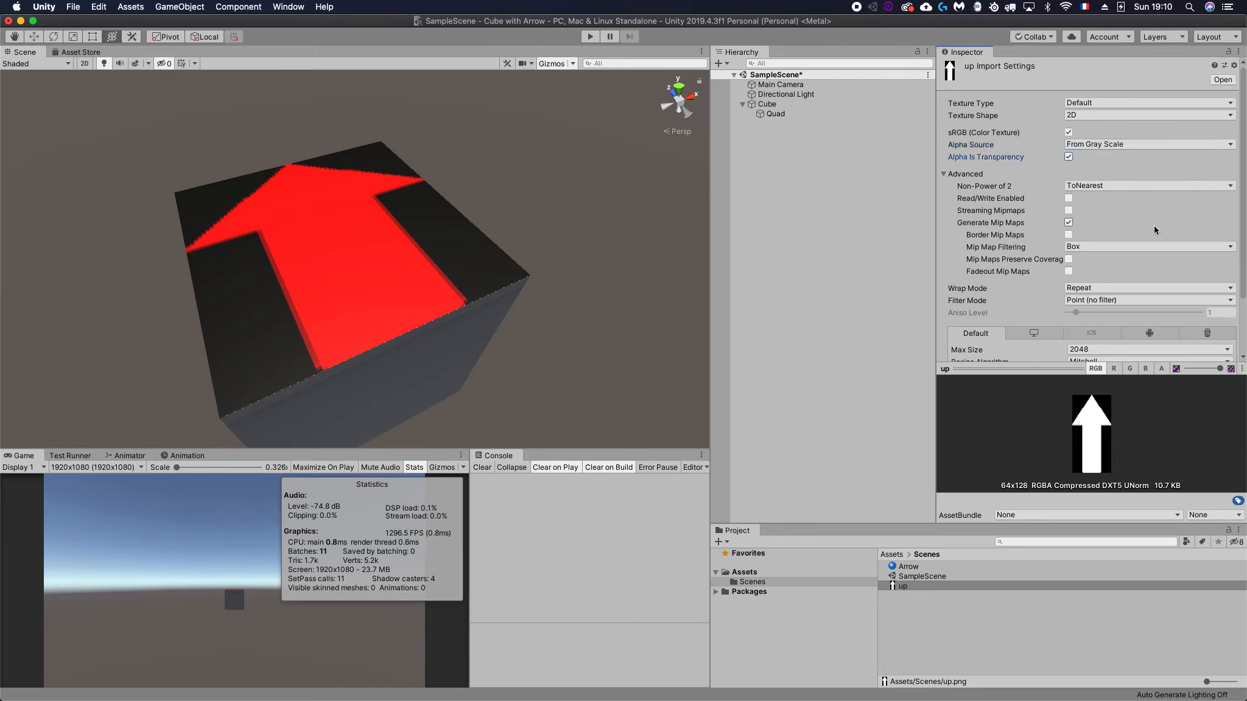
scroll(1159, 221, "down", 3)
left_click(1222, 352)
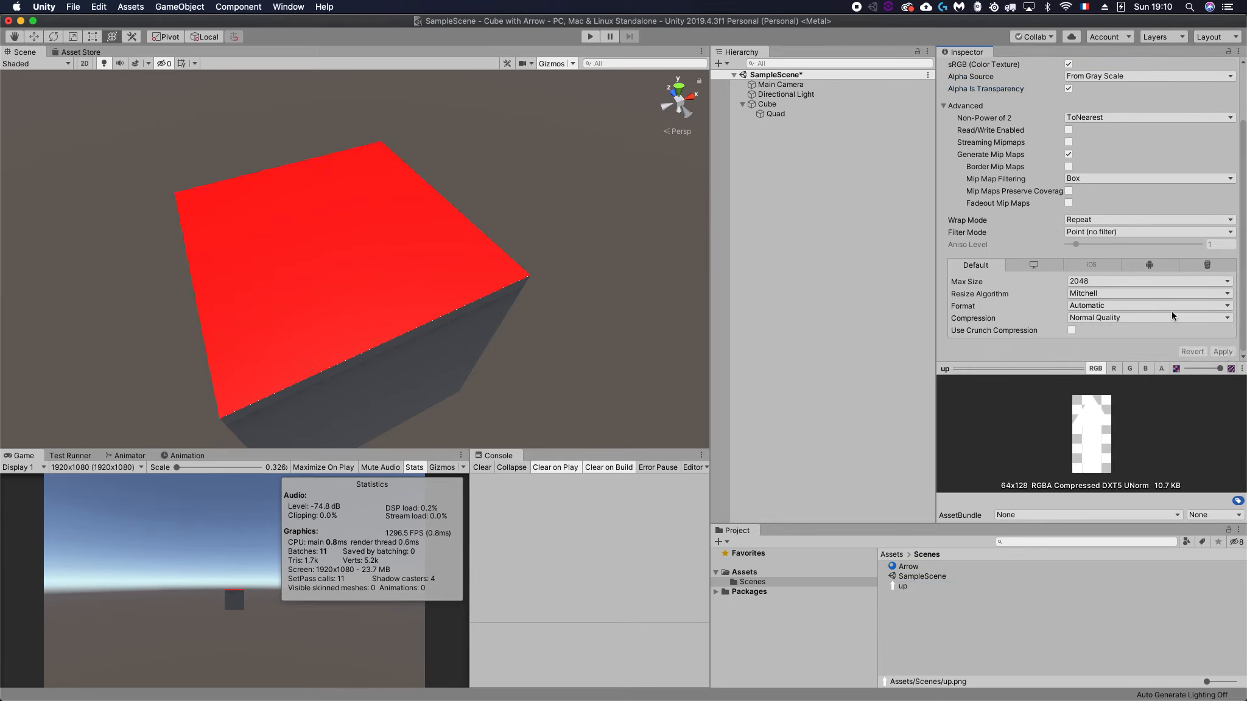
Step: Set the Arrow material's Rendering Mode to Cutout
left_click(927, 567)
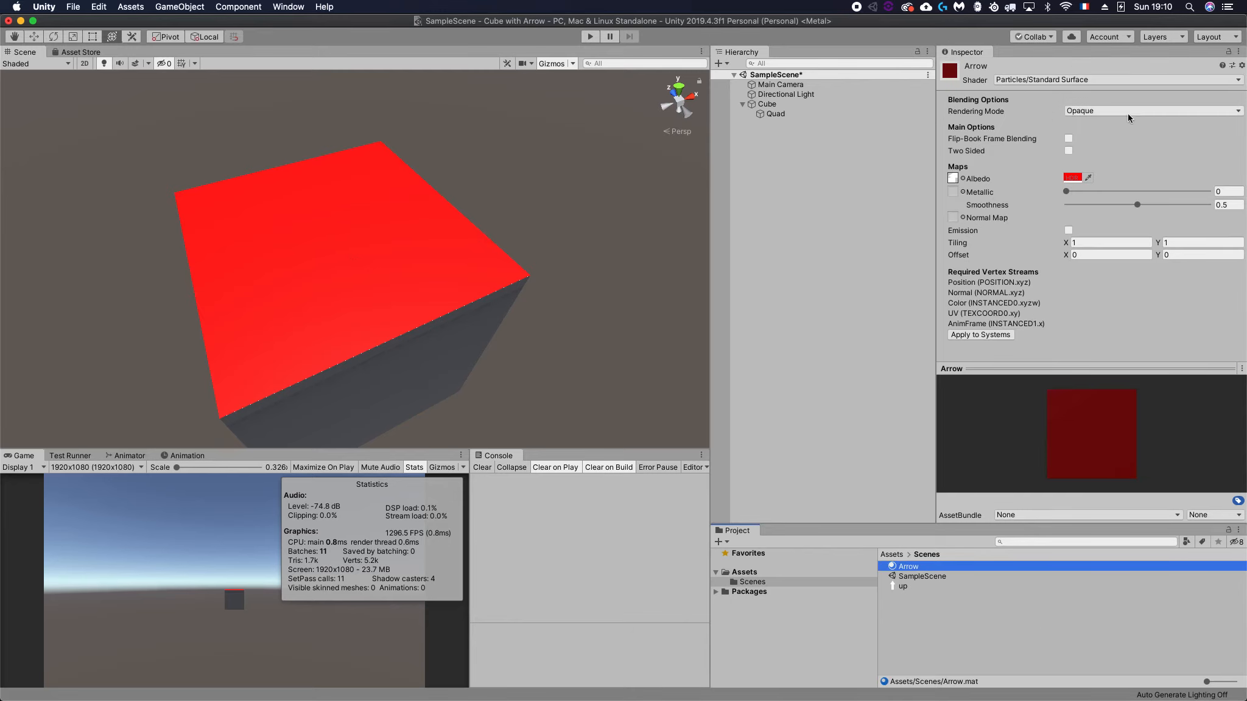
left_click(1148, 110)
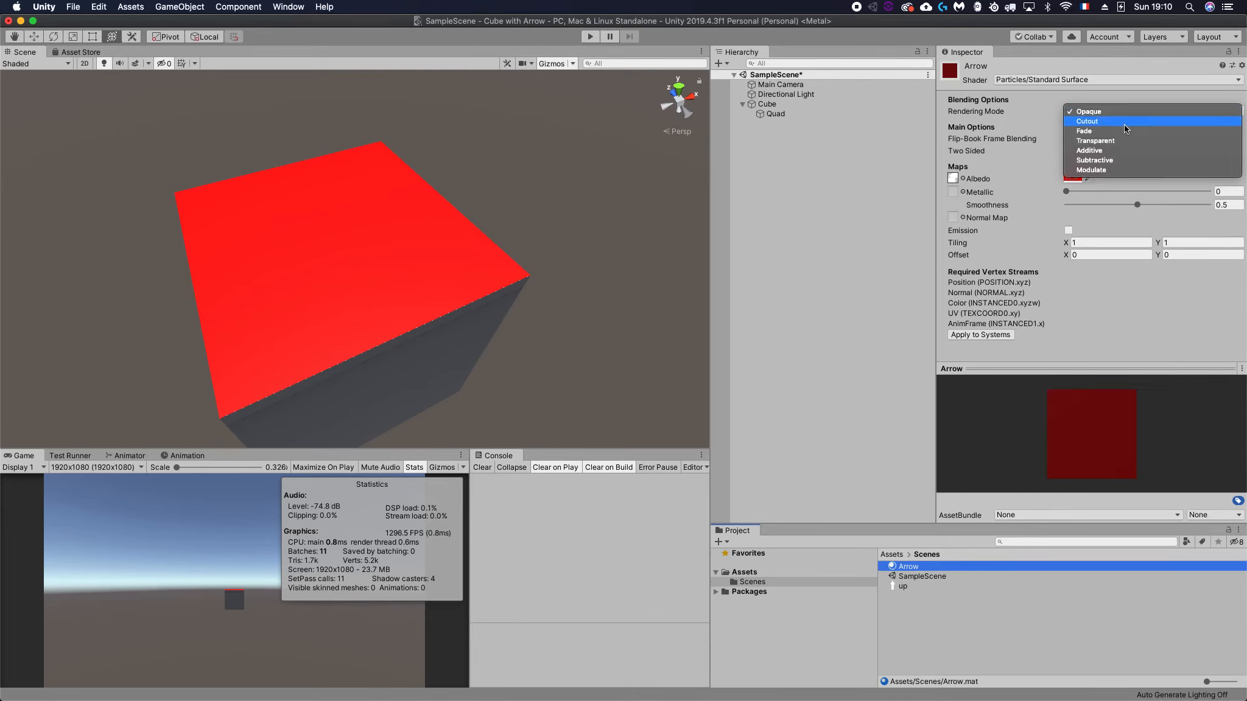
left_click(1109, 121)
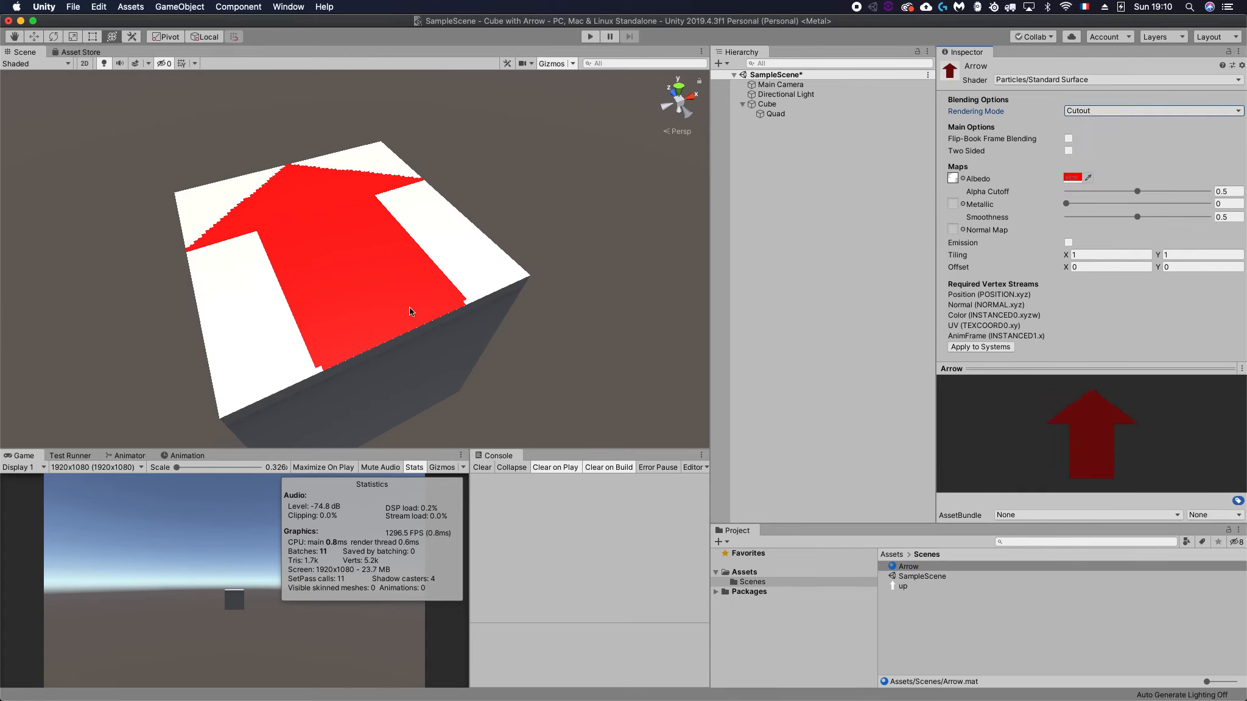
Step: Rotate the parent cube about 5.3 degrees around its X axis using the rotation gizmo
left_click(785, 104)
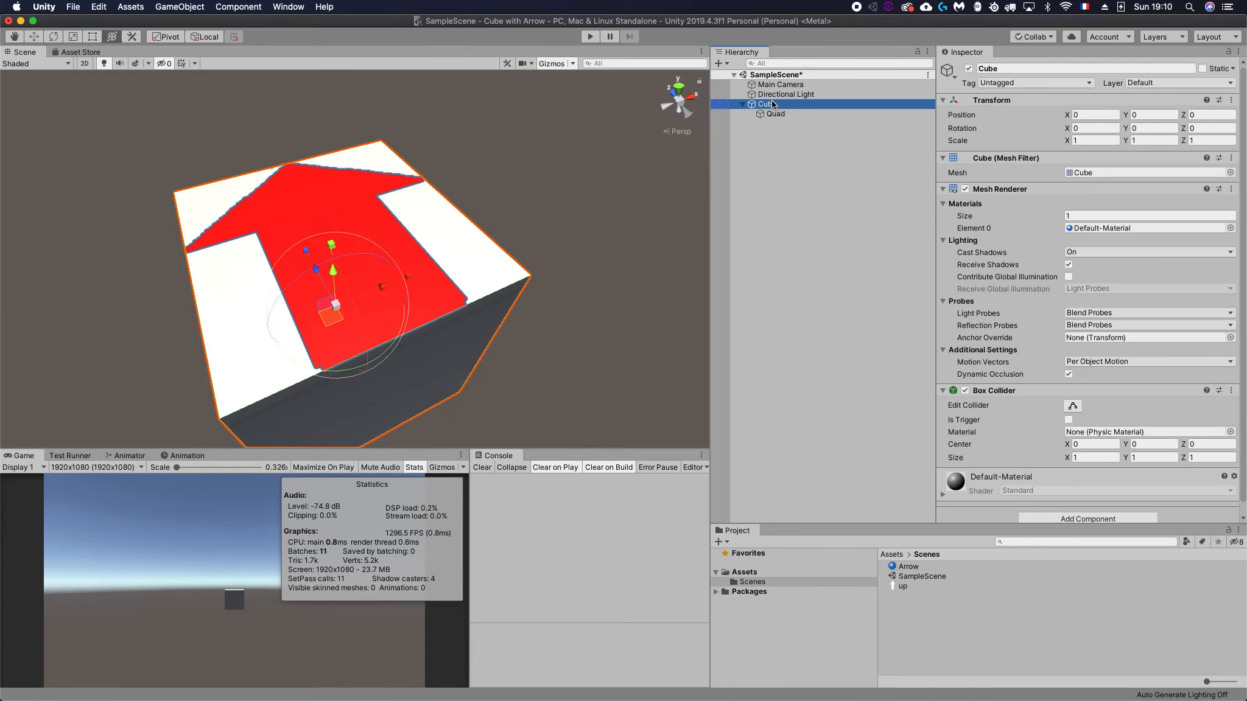
left_click_drag(355, 235, 558, 157, "alt")
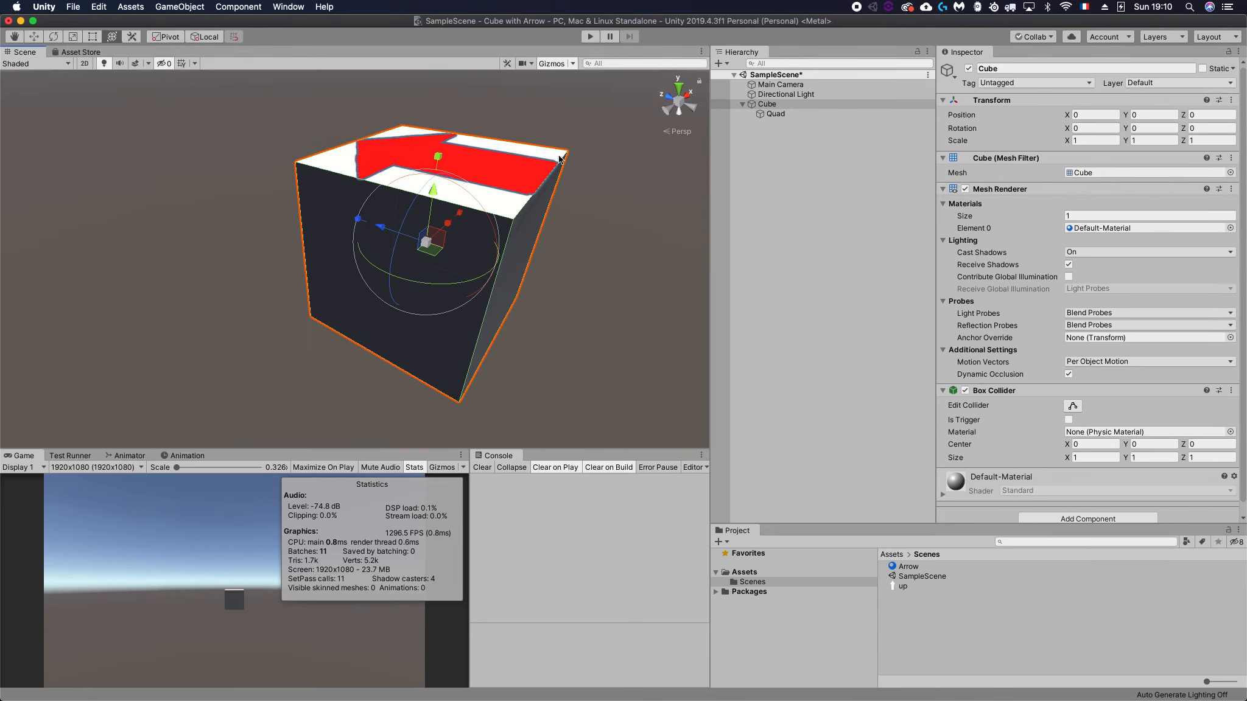
left_click(53, 36)
left_click_drag(488, 237, 500, 206)
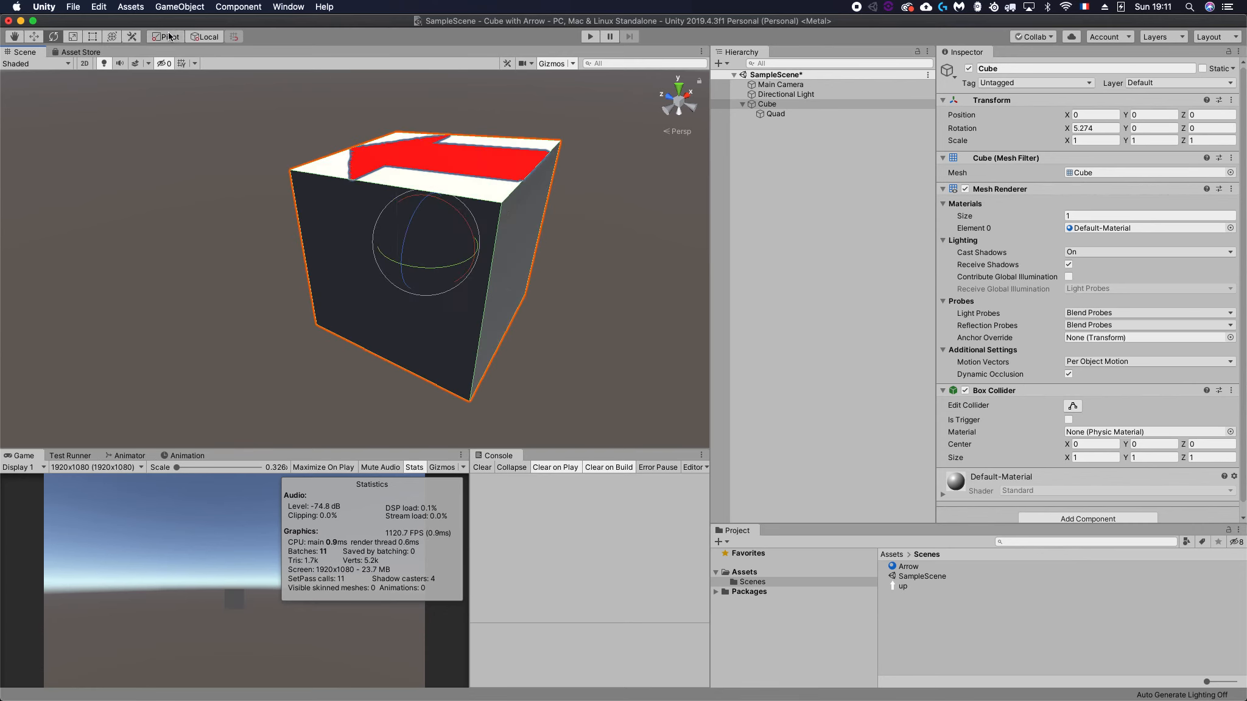
Step: Scale the cube freehand into a thin, elongated slab of about X 1.82, Y 0.076, Z 3.32, and keep the parent cube selected
left_click(110, 38)
mouse_move(460, 213)
left_mouse_down()
mouse_move(534, 169)
mouse_move(472, 208)
left_mouse_up()
mouse_move(359, 226)
left_mouse_down()
mouse_move(234, 206)
mouse_move(368, 227)
left_mouse_up()
left_click_drag(425, 159, 292, 214)
left_click(779, 105)
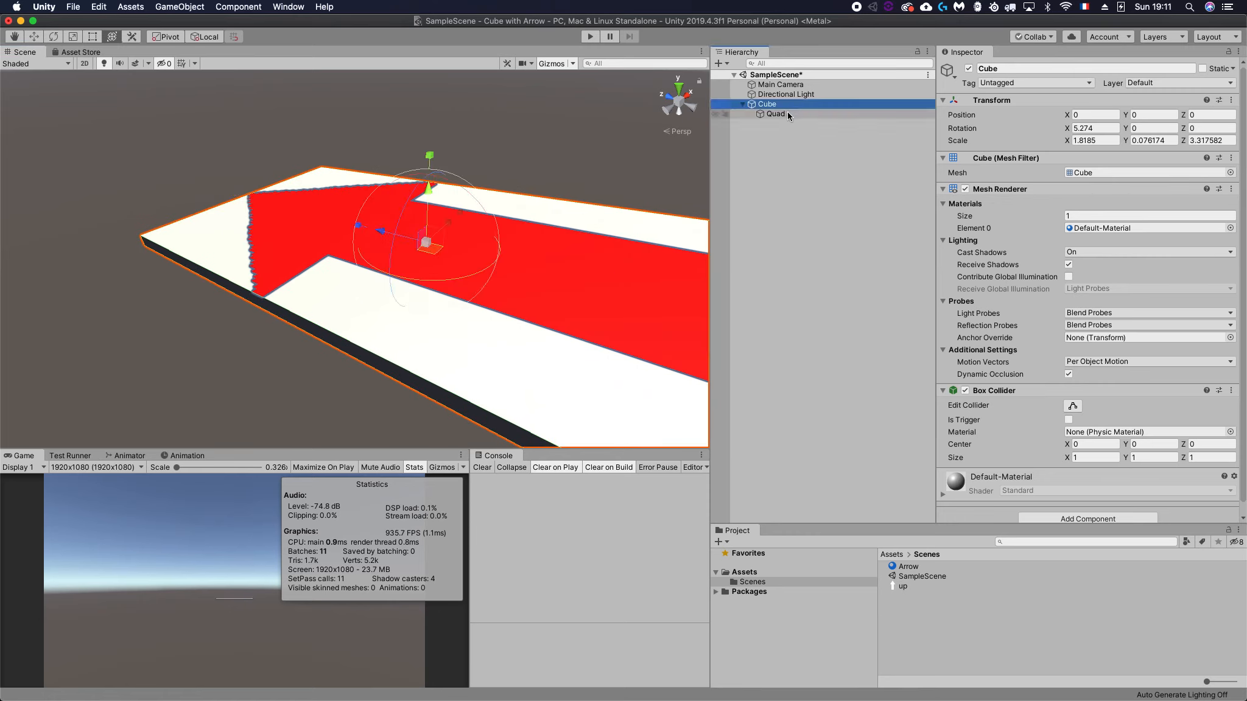
left_click(791, 114)
left_click(795, 106)
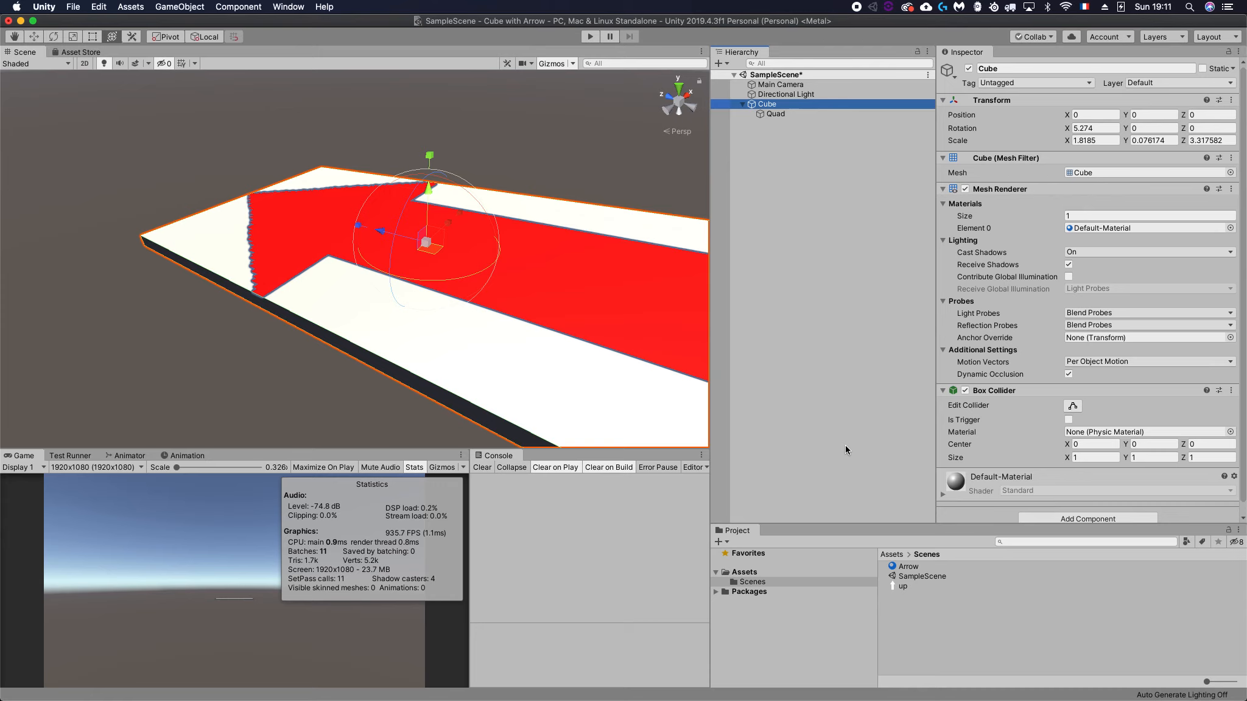